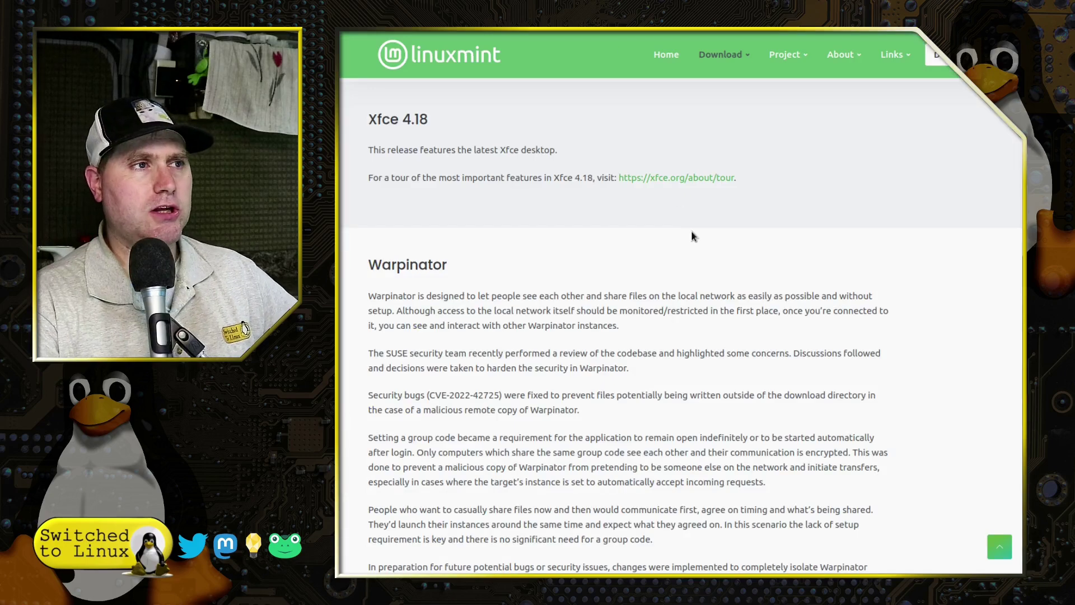
Review the Linux Mint 21.2 Xfce new features page, from Warpinator through other improvements and artwork to the support strategy.
scroll(715, 247, up, 4)
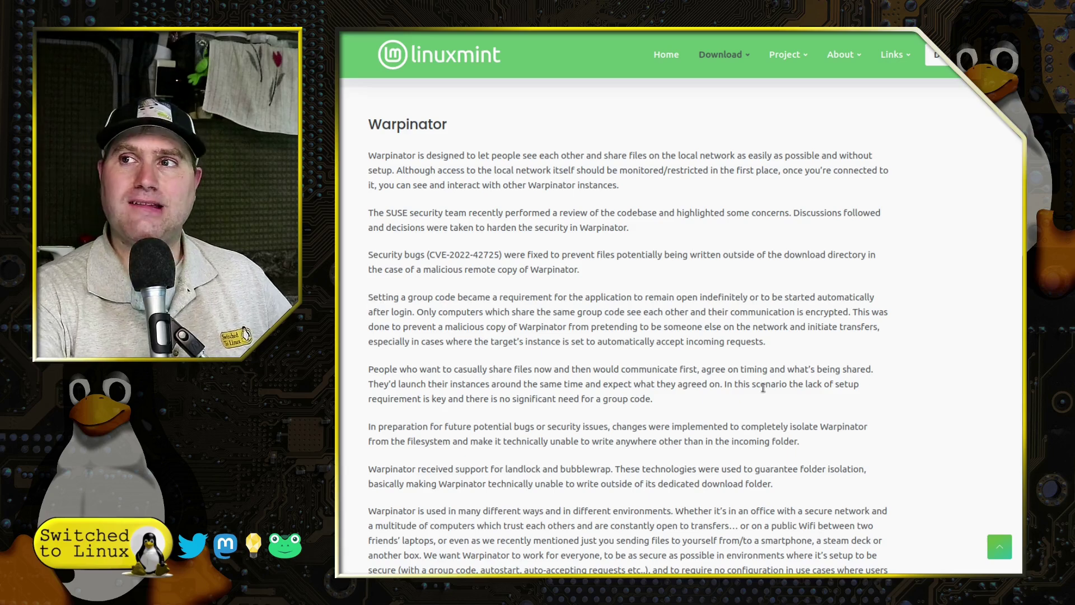
scroll(701, 288, down, 4)
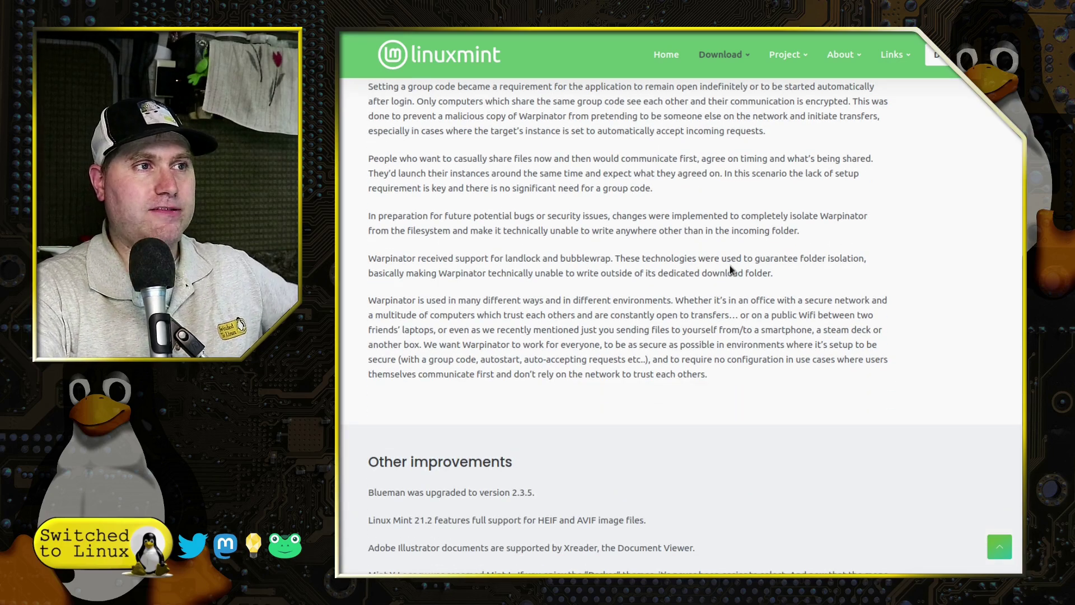
scroll(730, 265, down, 5)
scroll(731, 266, down, 9)
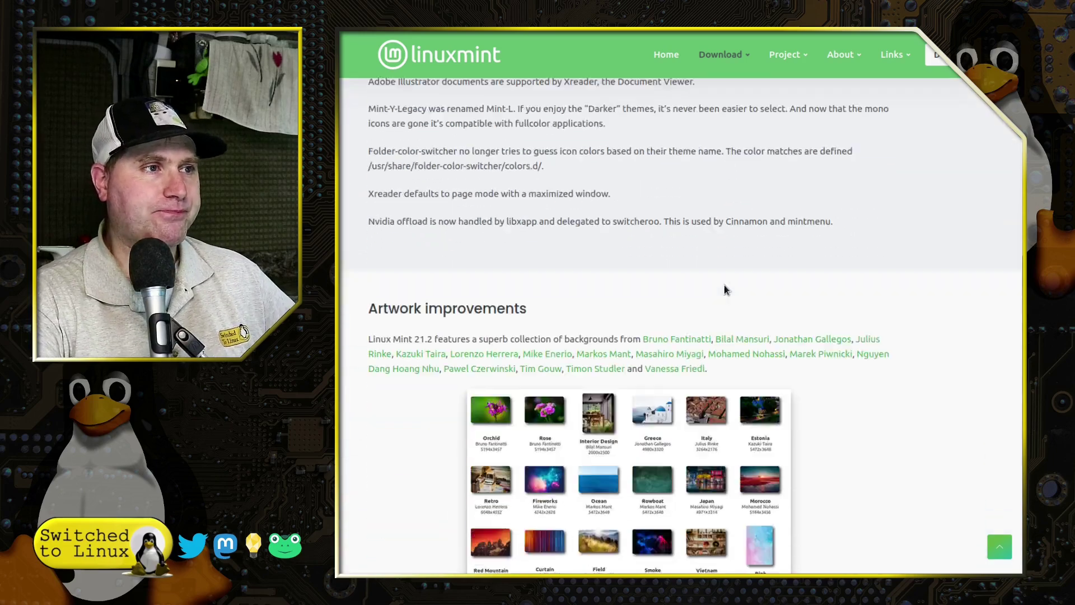
scroll(753, 274, down, 7)
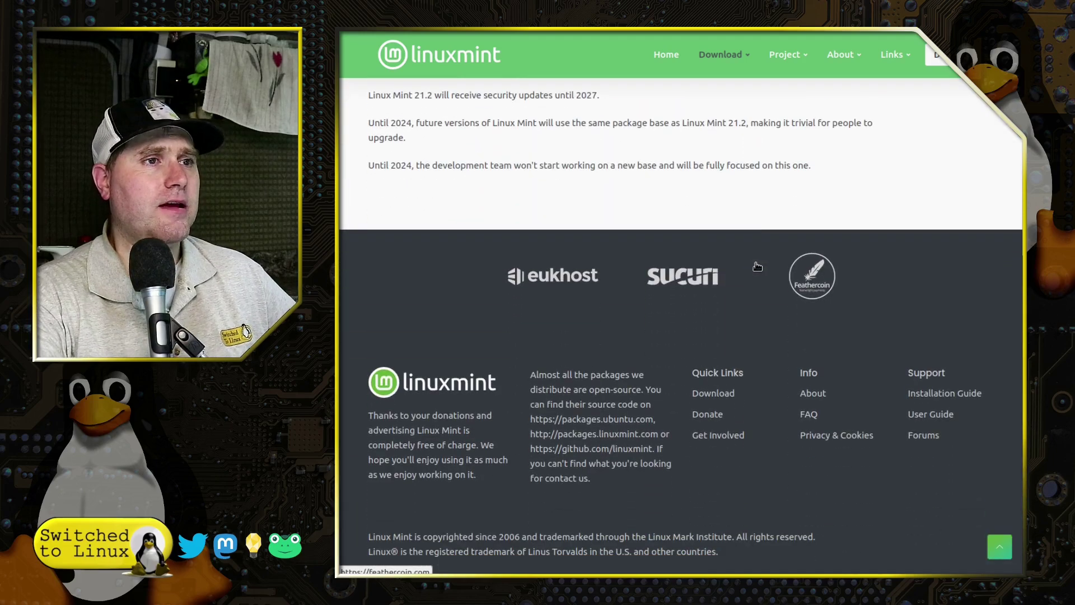
Read the Linux Mint 21.2 release notes, including the known issues on Secureboot, VirtualBox, touchpad drivers, sound and boot freezes.
scroll(757, 267, up, 19)
scroll(757, 267, up, 20)
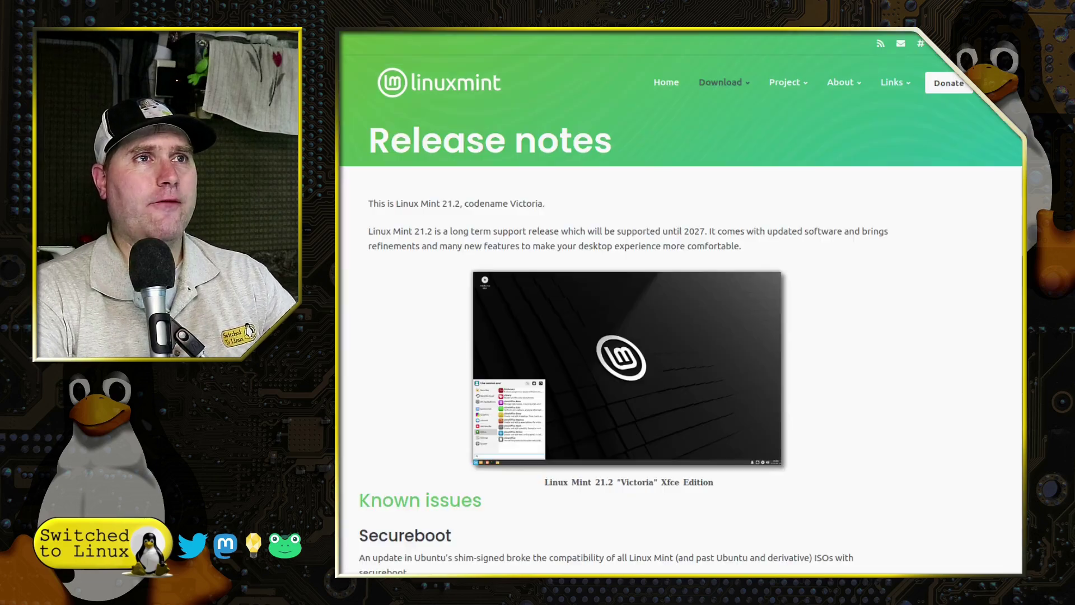
scroll(486, 267, down, 5)
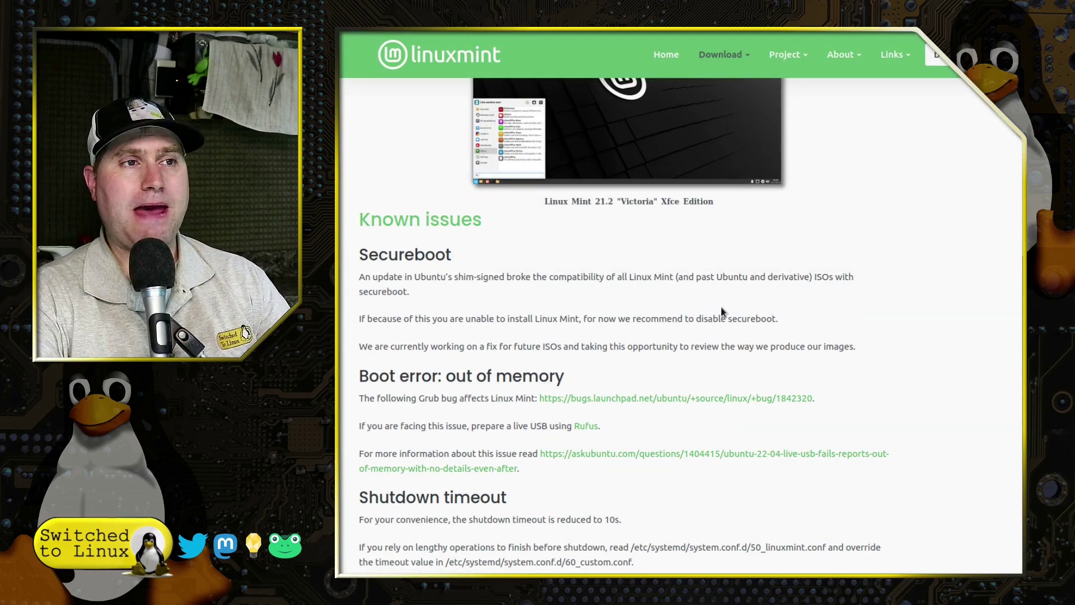
scroll(728, 235, down, 2)
scroll(649, 129, up, 1)
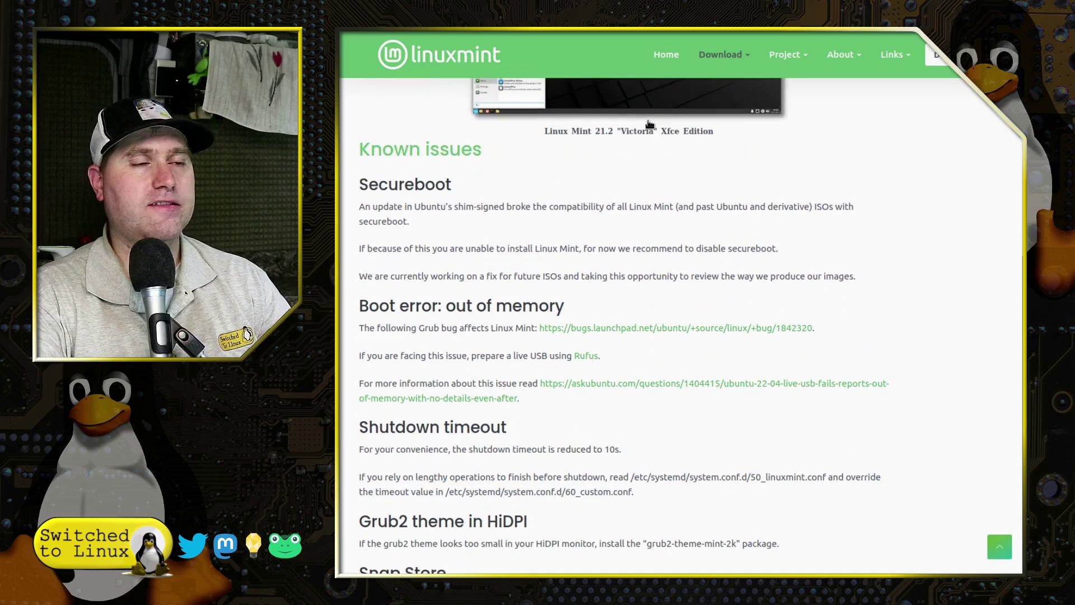
scroll(686, 153, down, 4)
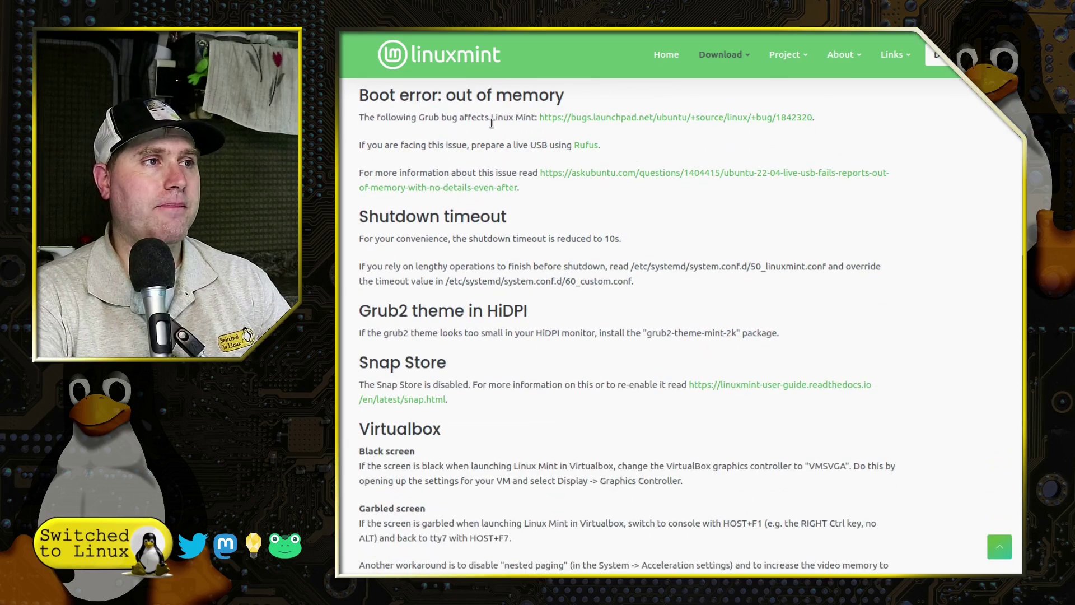
scroll(546, 369, down, 8)
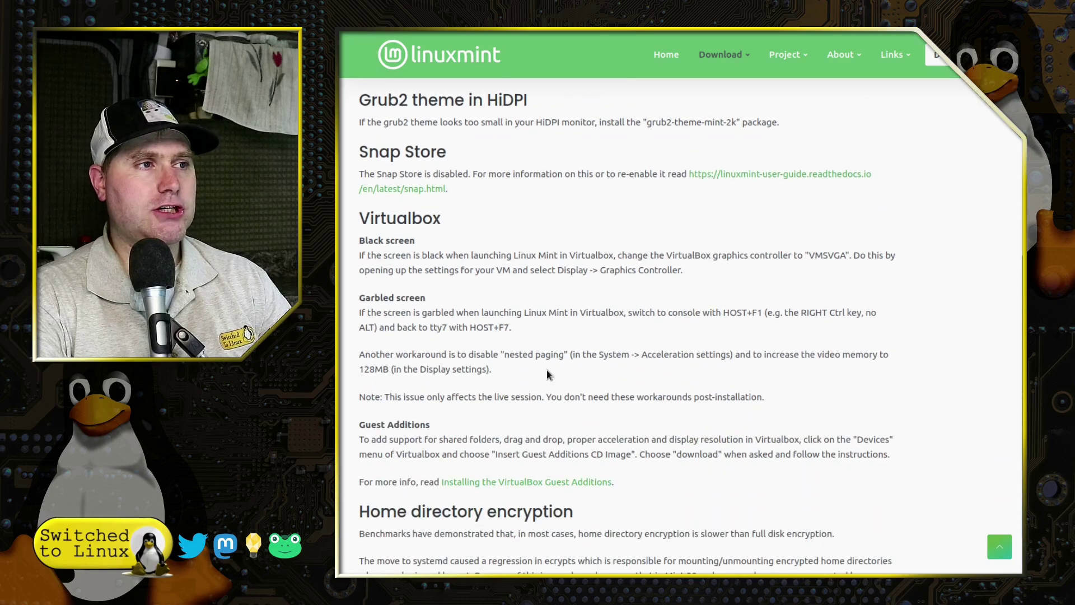
scroll(550, 371, down, 5)
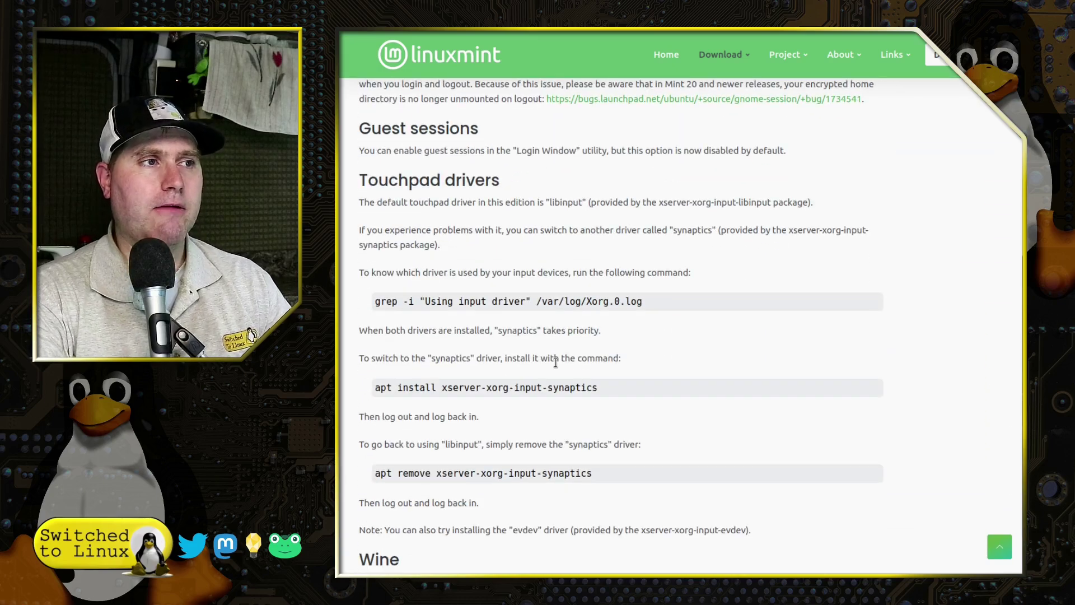
scroll(566, 339, down, 3)
scroll(566, 335, down, 10)
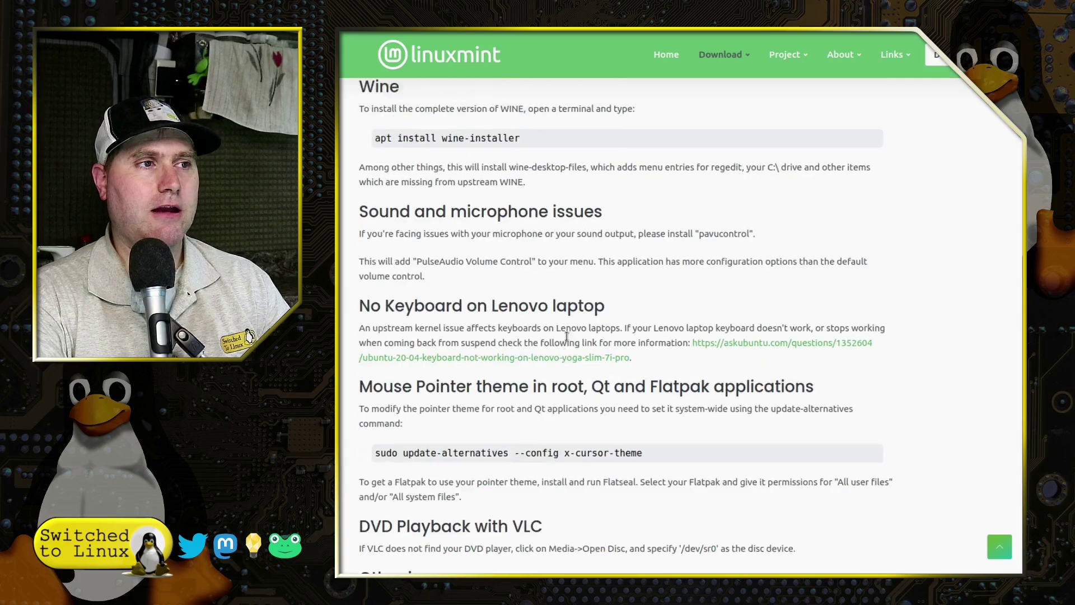
scroll(558, 327, down, 14)
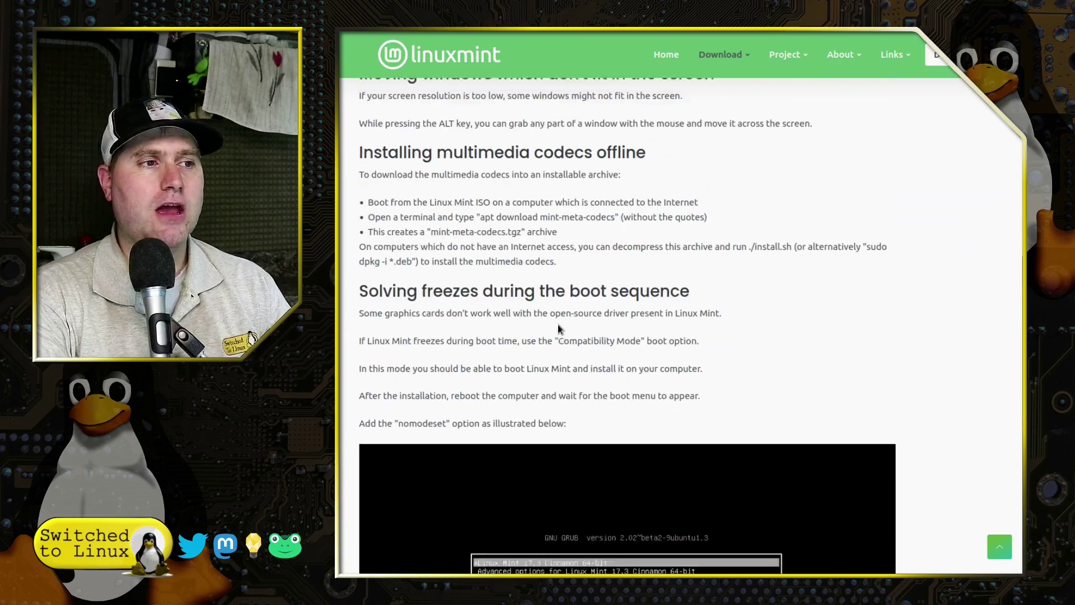
scroll(459, 296, up, 20)
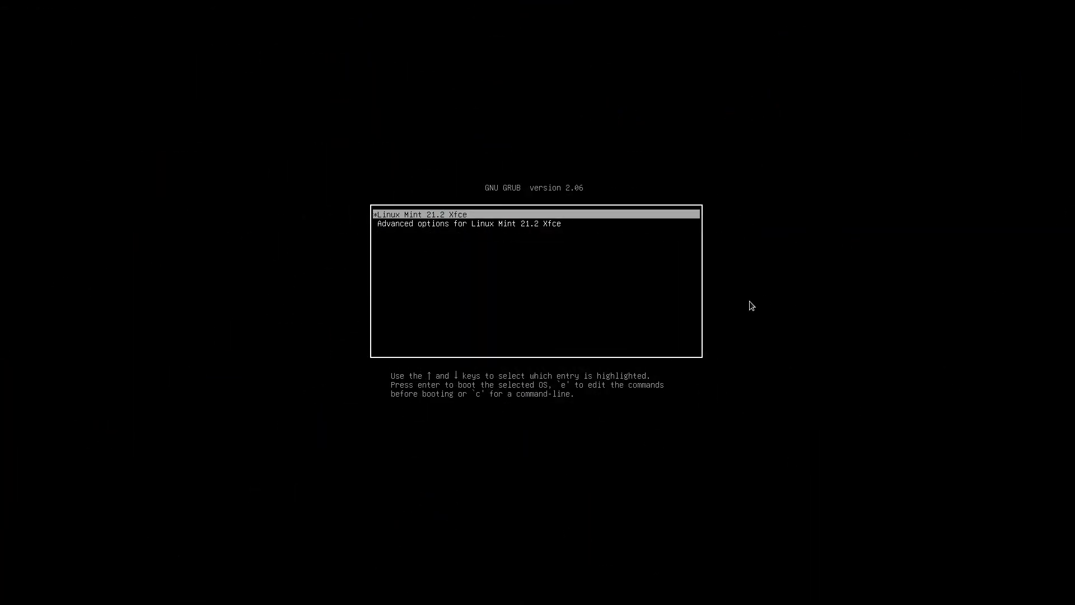
Boot Linux Mint 21.2 Xfce and launch Desktop Colors from the welcome screen's first steps.
key(Return)
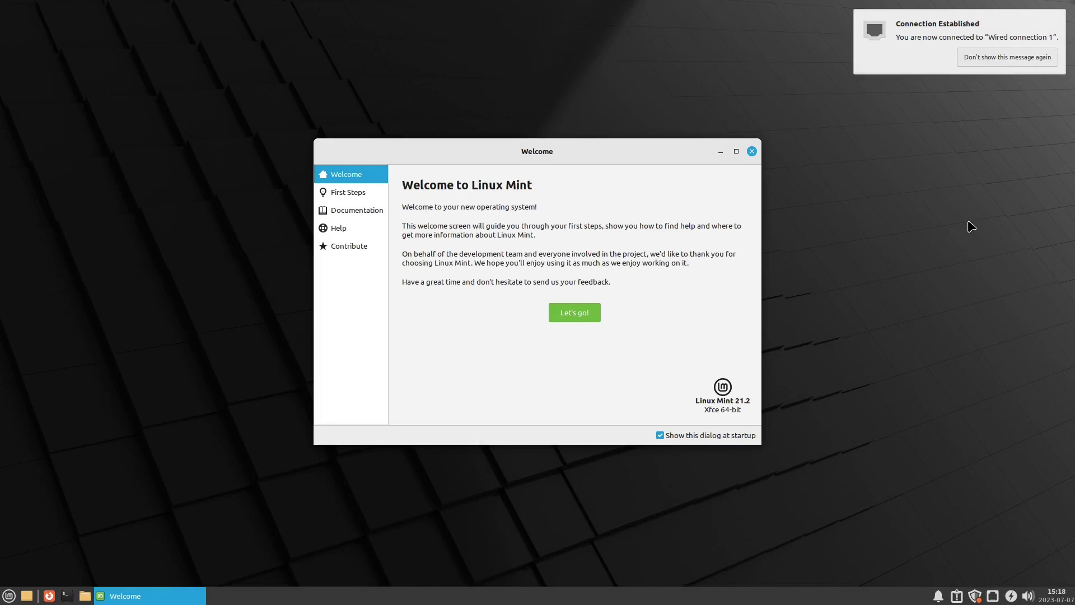
click(358, 195)
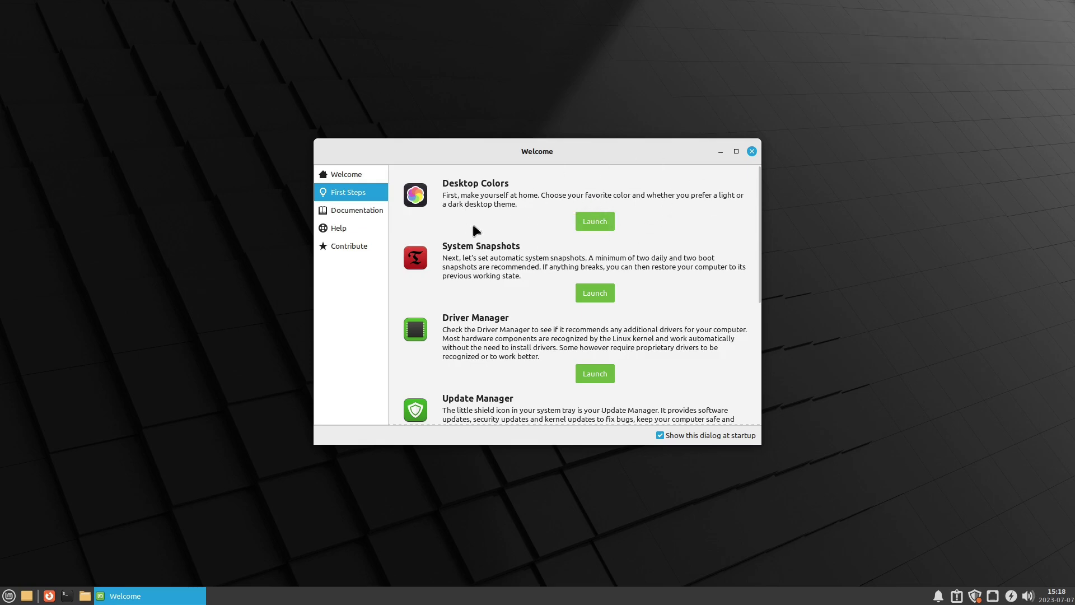
click(595, 221)
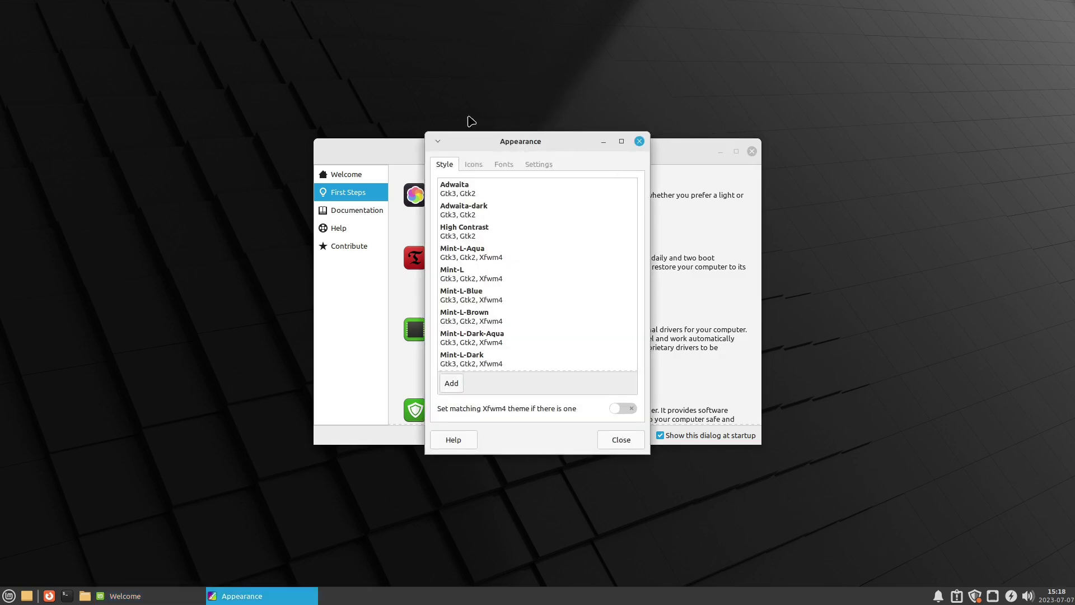
Browse the available desktop styles and apply Mint-X-Teal.
scroll(540, 227, down, 3)
scroll(543, 227, down, 12)
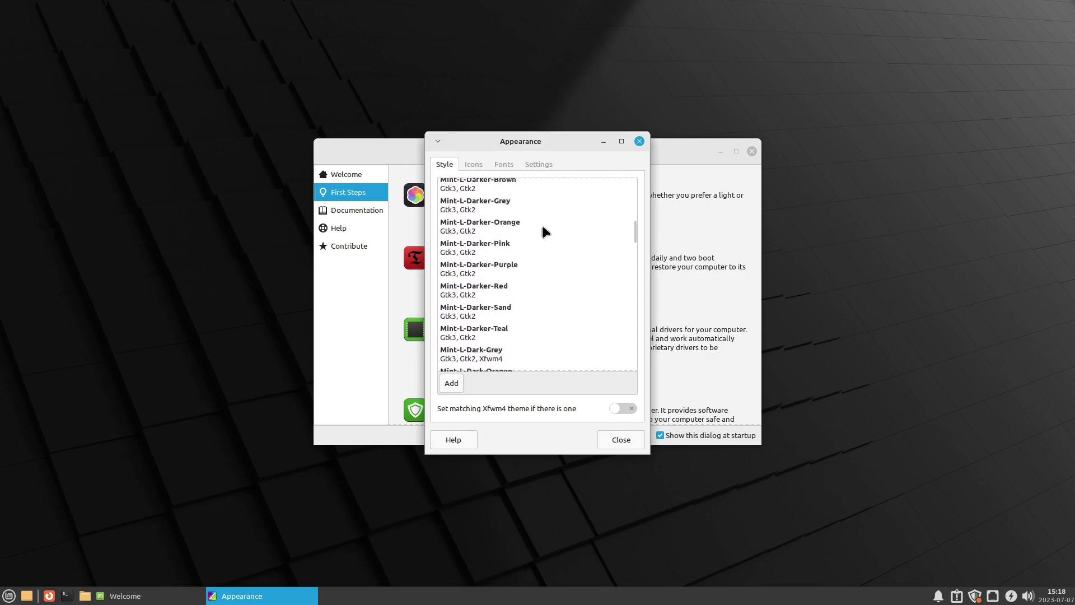
scroll(542, 224, down, 10)
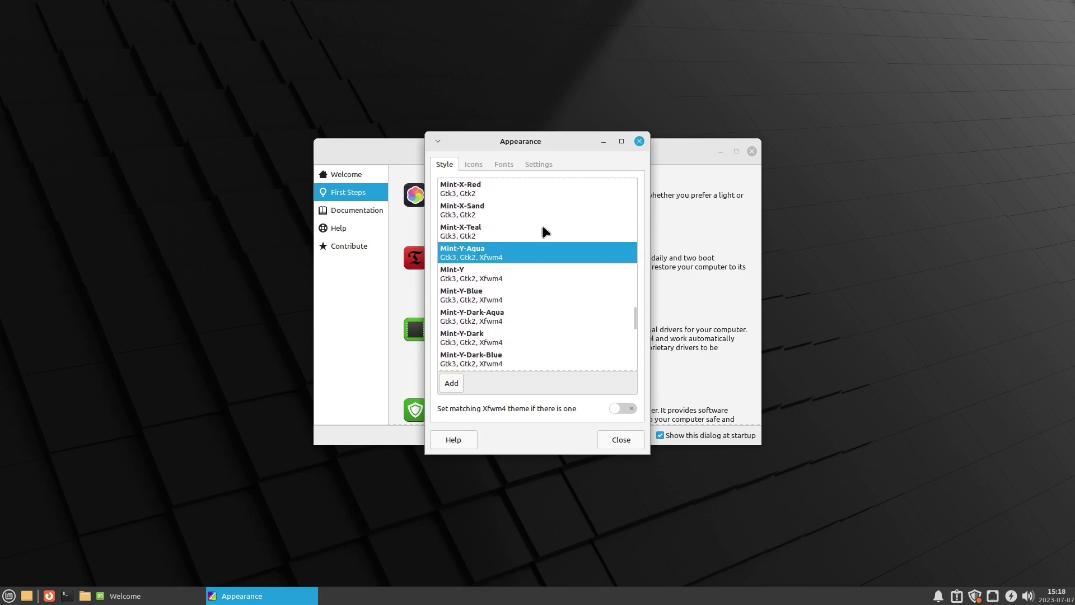
scroll(562, 275, up, 6)
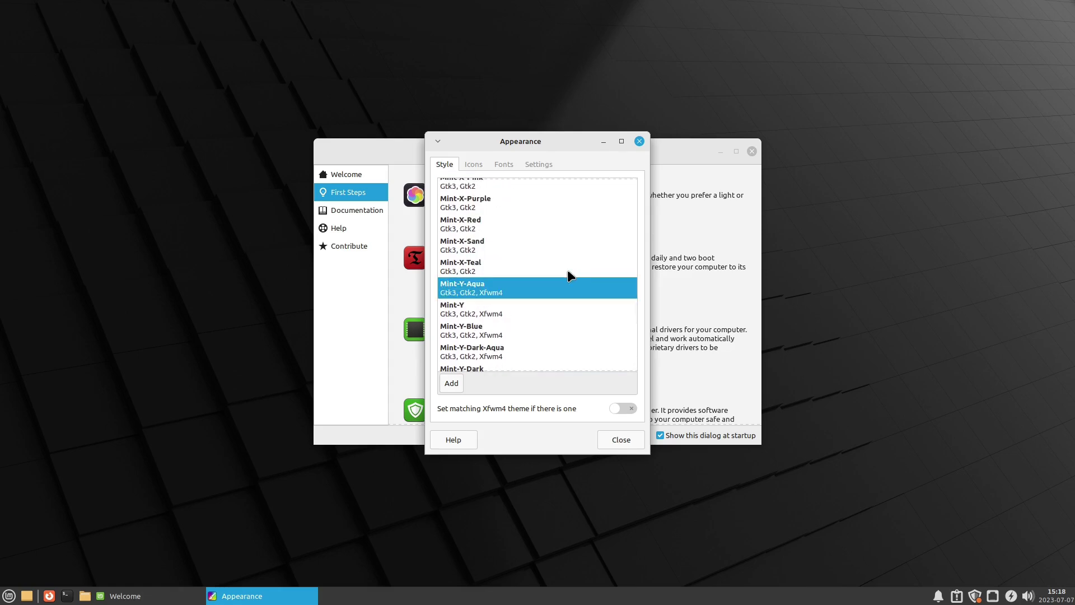
click(511, 267)
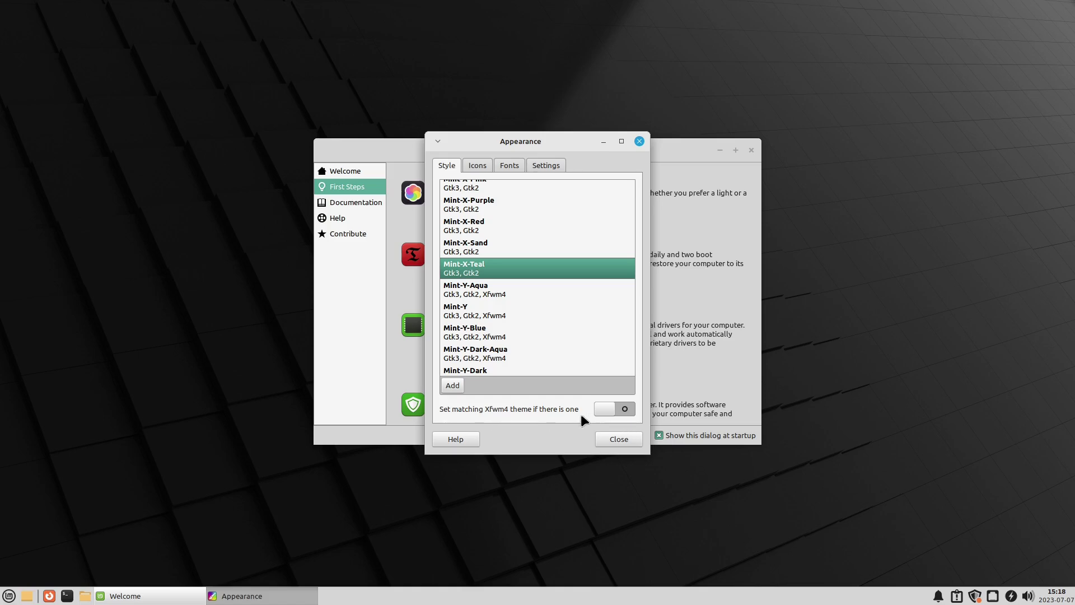
Turn the matching Xfwm4 theme option on and off again, and try the Mint-Y-Aqua and Mint-Y styles.
click(620, 409)
click(620, 409)
click(485, 291)
click(471, 312)
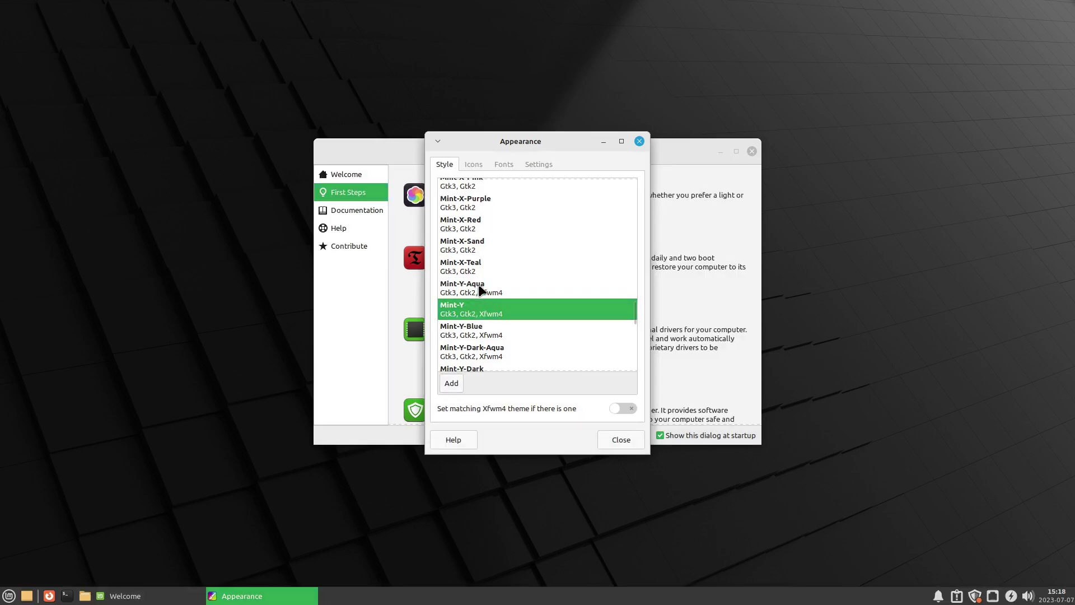
Preview the Mint-X-Teal, Mint-X-Sand, Mint-X-Red, Mint-X-Purple and Mint-X-Pink styles in turn.
click(480, 268)
click(485, 248)
click(480, 225)
click(476, 206)
click(472, 190)
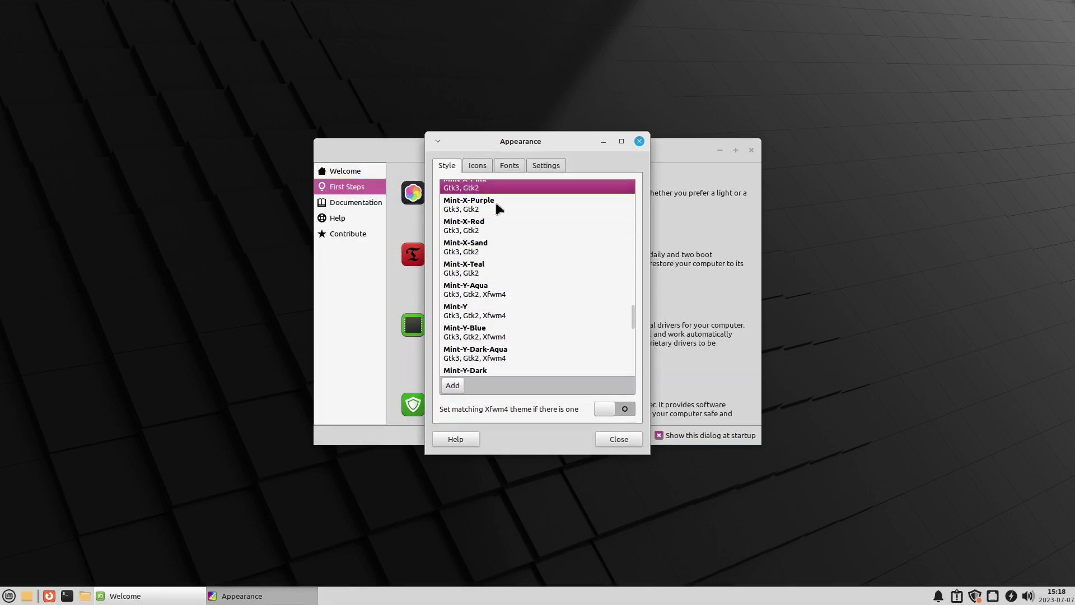
Try further Mint-X color variants, including Mint-X-Brown and Mint-X-Blue, and apply the plain Mint-X style.
scroll(501, 230, up, 2)
click(475, 198)
scroll(474, 202, up, 2)
click(471, 227)
click(473, 210)
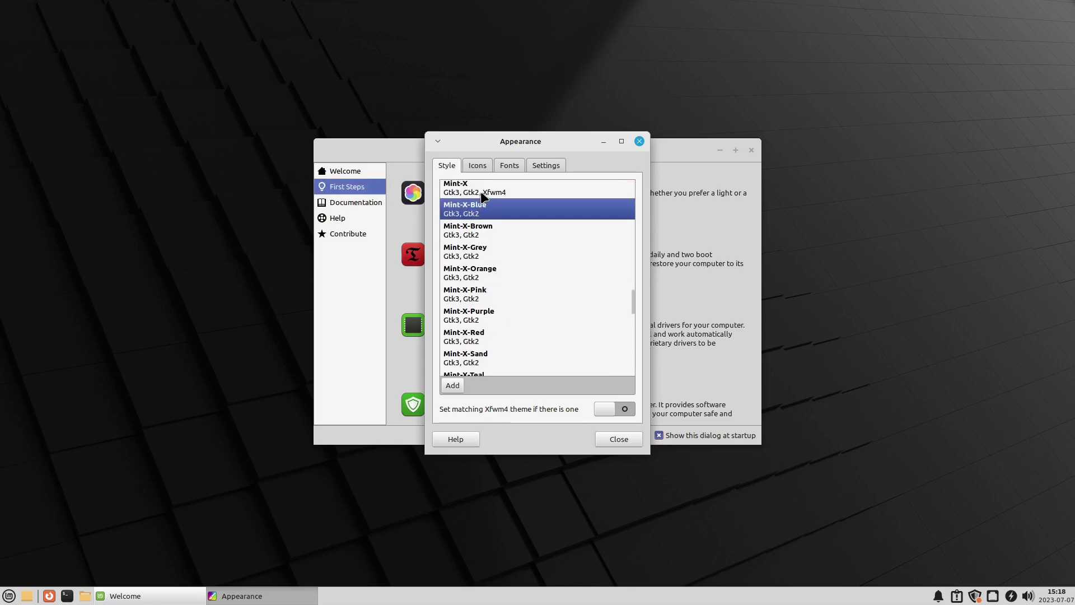
click(480, 190)
Browse the icon themes in the appearance settings and apply Mint-Y-Cyan.
click(469, 162)
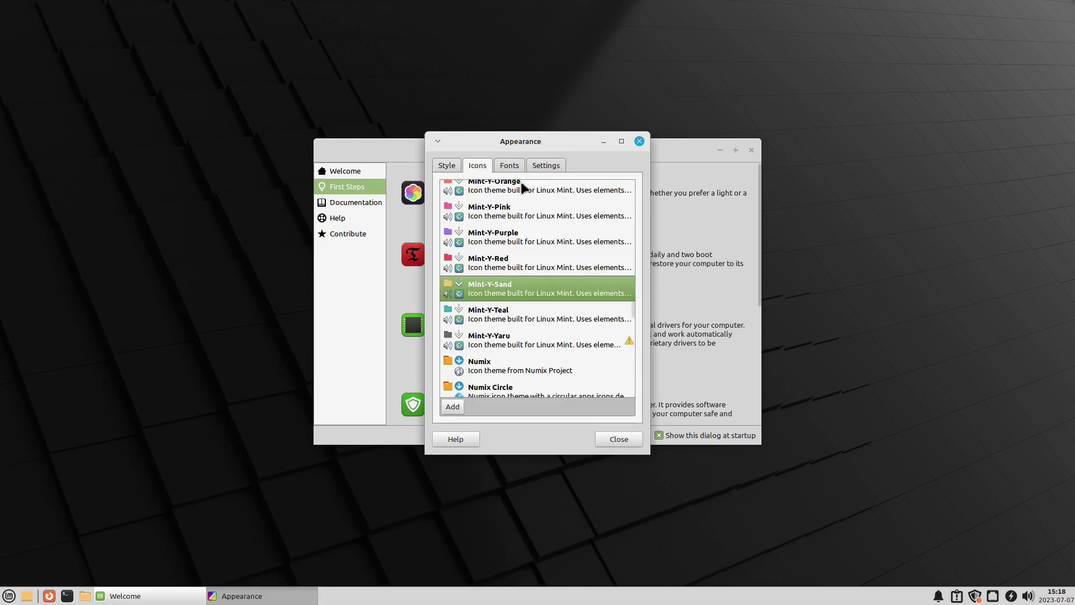
scroll(565, 278, up, 5)
scroll(565, 279, down, 5)
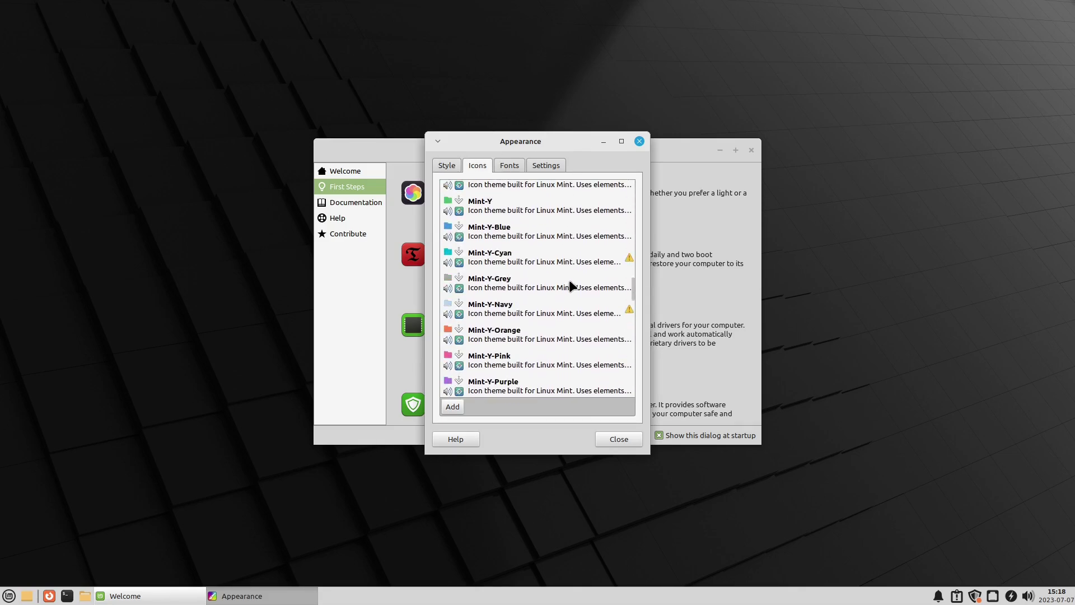
click(530, 260)
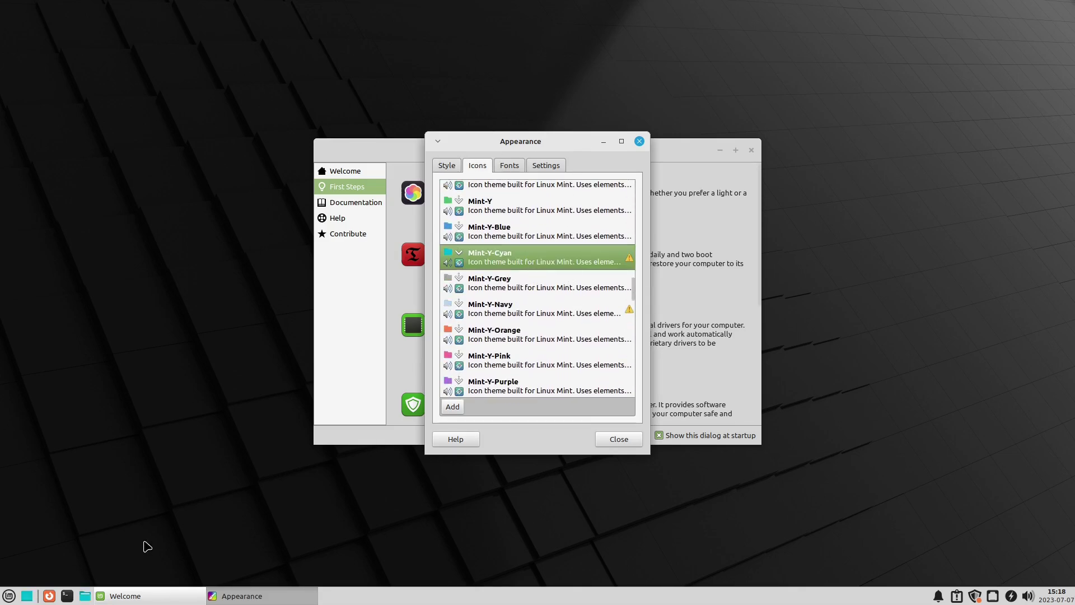
Open the home folder in the Thunar file manager and place its window beside the restored Appearance window.
click(27, 596)
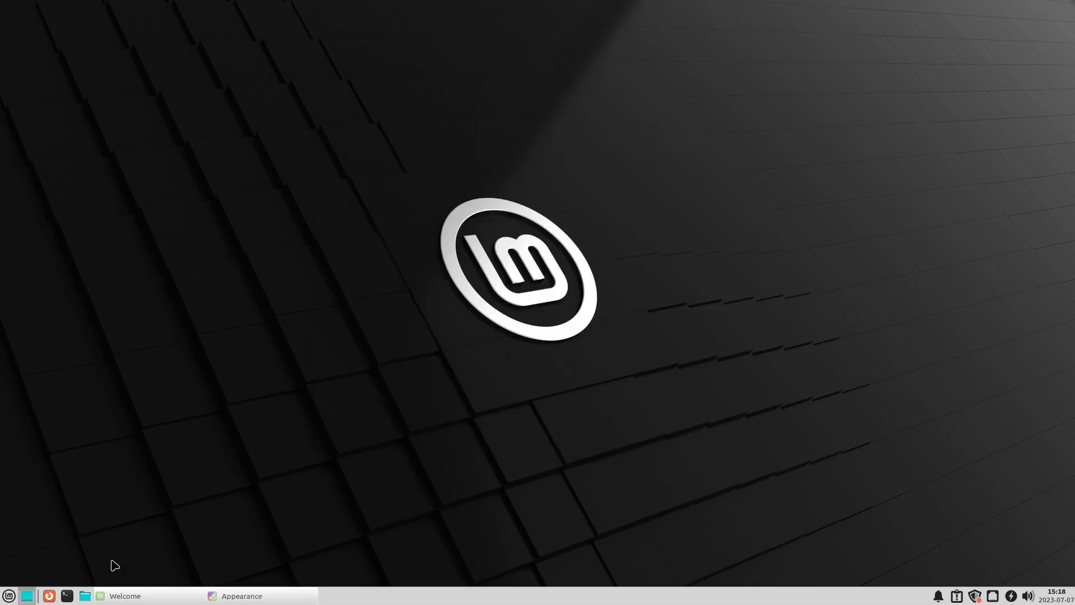
click(85, 595)
click(154, 596)
click(246, 597)
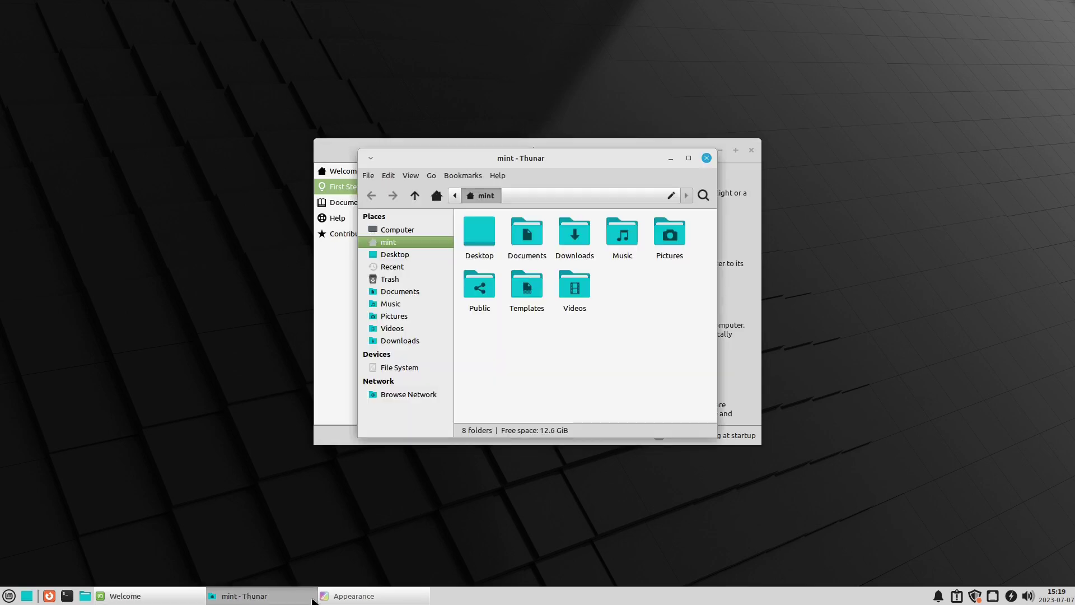
click(358, 596)
drag(415, 163, 137, 145)
drag(307, 141, 239, 139)
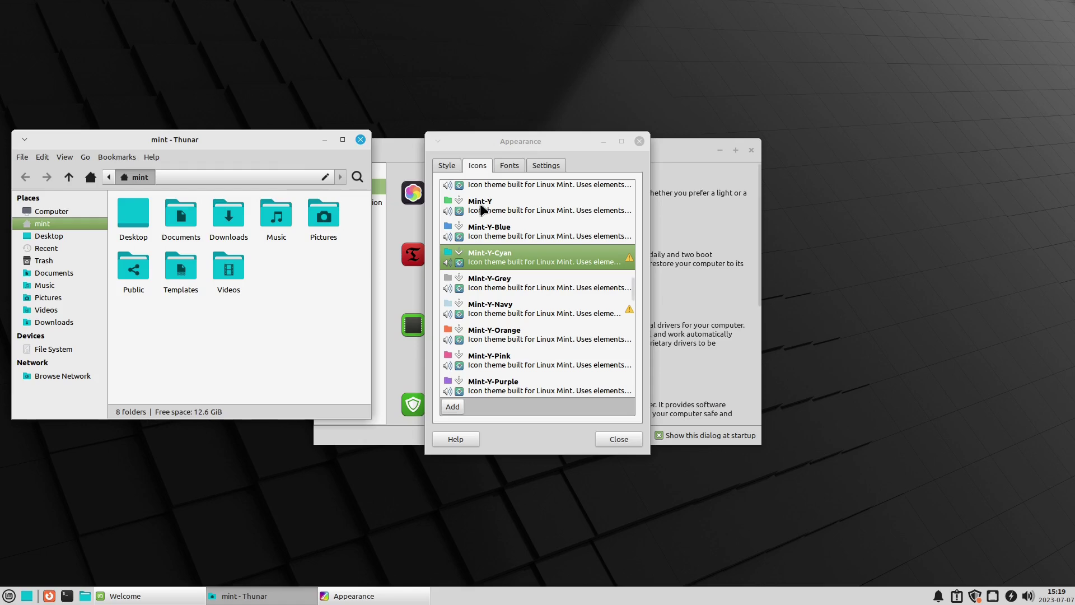
Preview the Mint-Y, Mint-Y-Blue, Mint-Y-Grey, Mint-Y-Navy, Mint-Y-Orange and Mint-Y-Cyan icon themes on the folders, finishing on Mint-Y-Blue.
click(480, 208)
click(520, 242)
click(535, 289)
click(536, 308)
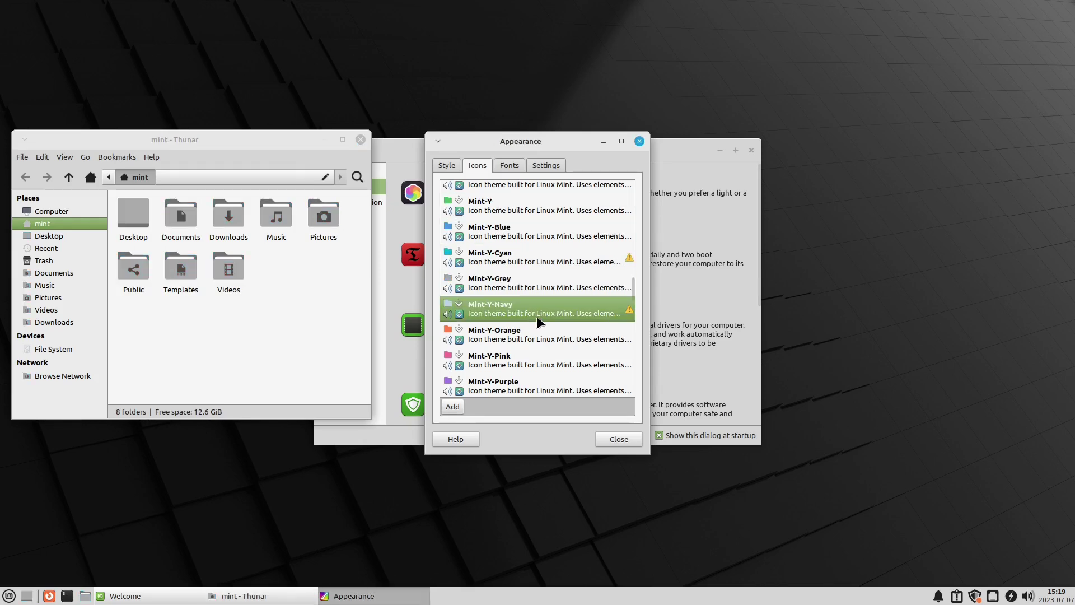
click(537, 334)
click(525, 283)
click(525, 259)
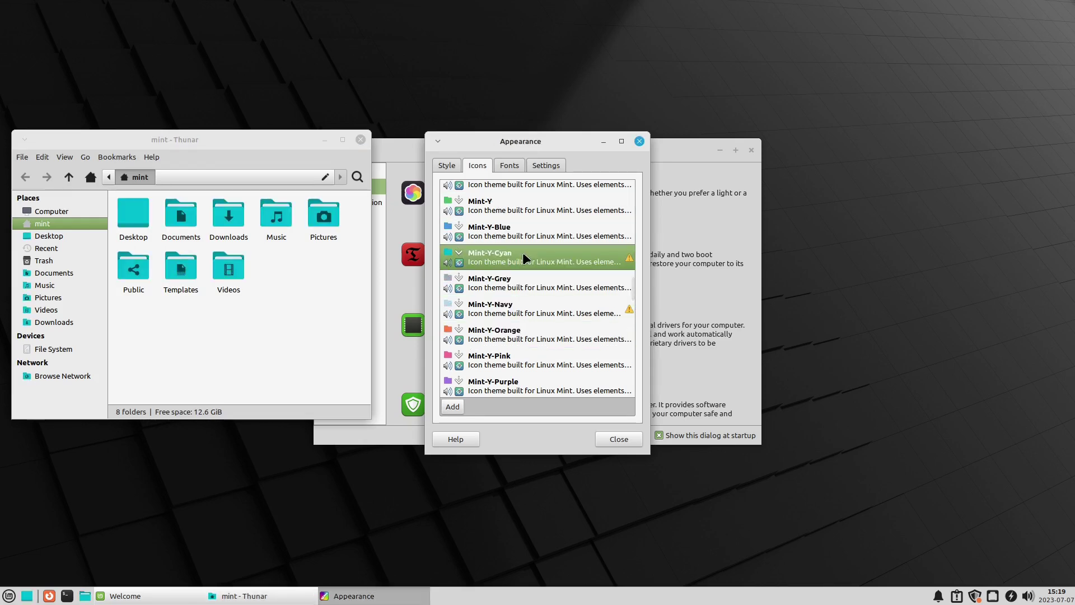
click(513, 237)
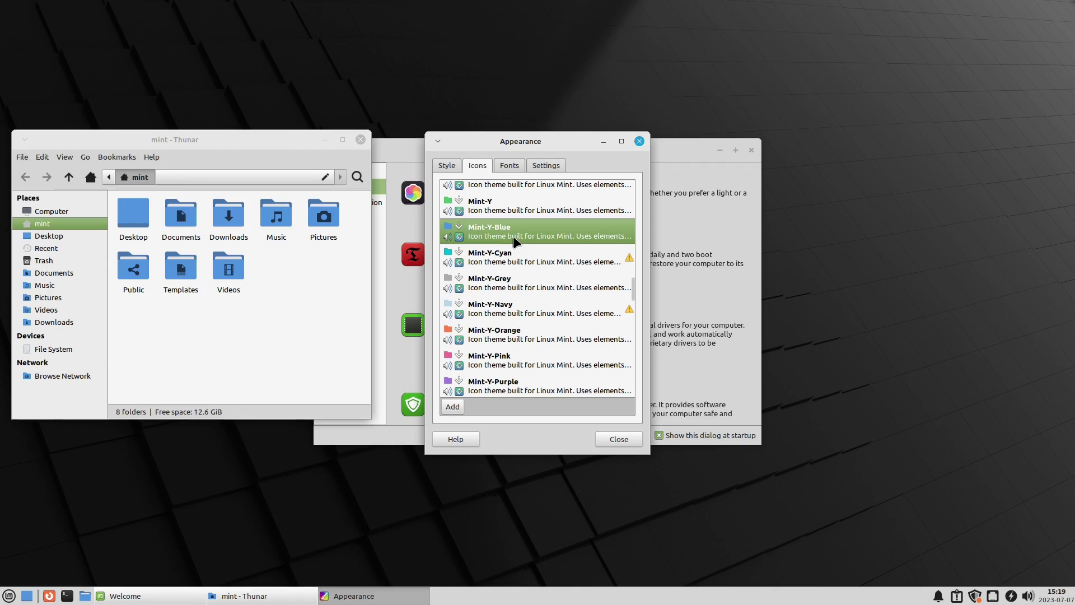
Try the Mint-Y-Orange, Mint-Y-Teal, Mint-Y-Yaru and Numix Circle icon themes on the folders.
click(519, 339)
scroll(531, 325, down, 2)
scroll(530, 322, down, 6)
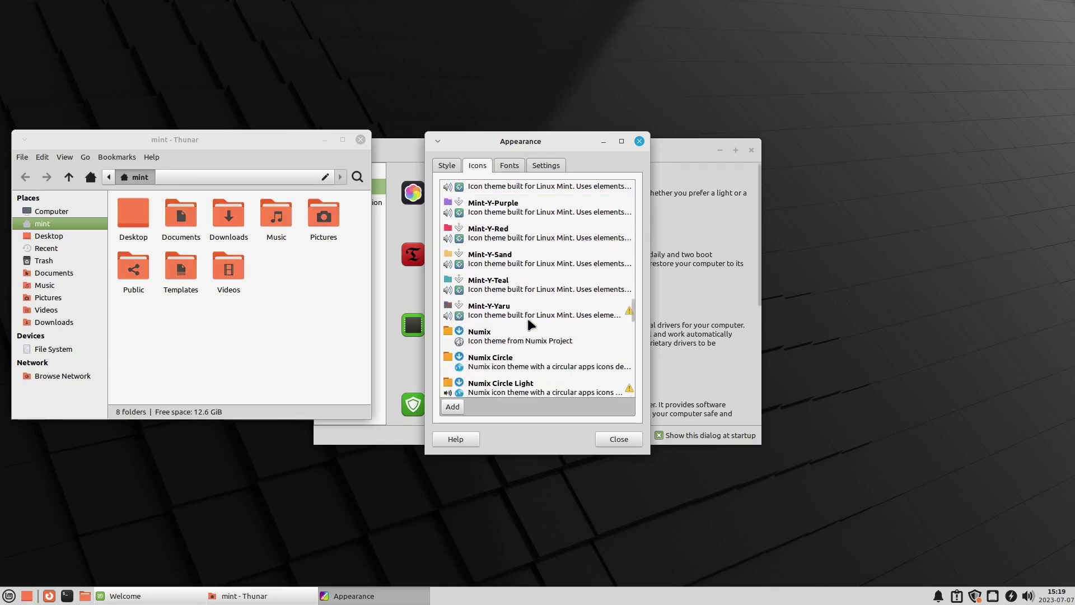
click(500, 285)
click(504, 305)
click(508, 353)
Try the Yaru-red-dark icon theme and apply Yaru-red from the end of the icon theme list.
scroll(509, 352, down, 5)
scroll(511, 352, down, 10)
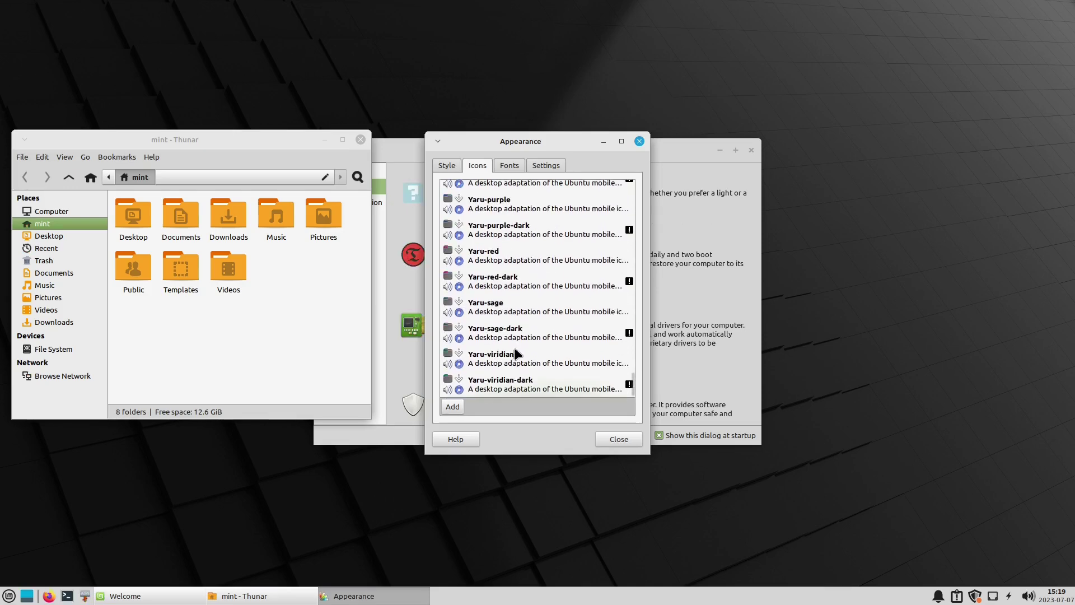
click(496, 279)
click(495, 255)
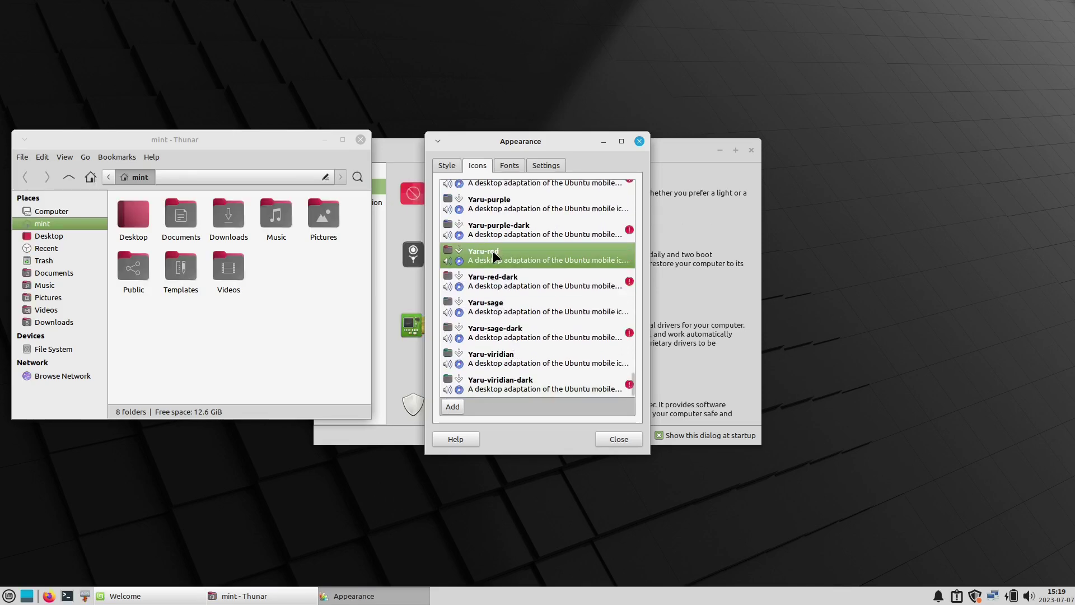
Try the Yaru-purple and Mint-L-Sand icon themes on the folders and apply Mint-L-Brown.
click(492, 226)
click(513, 216)
scroll(514, 221, up, 15)
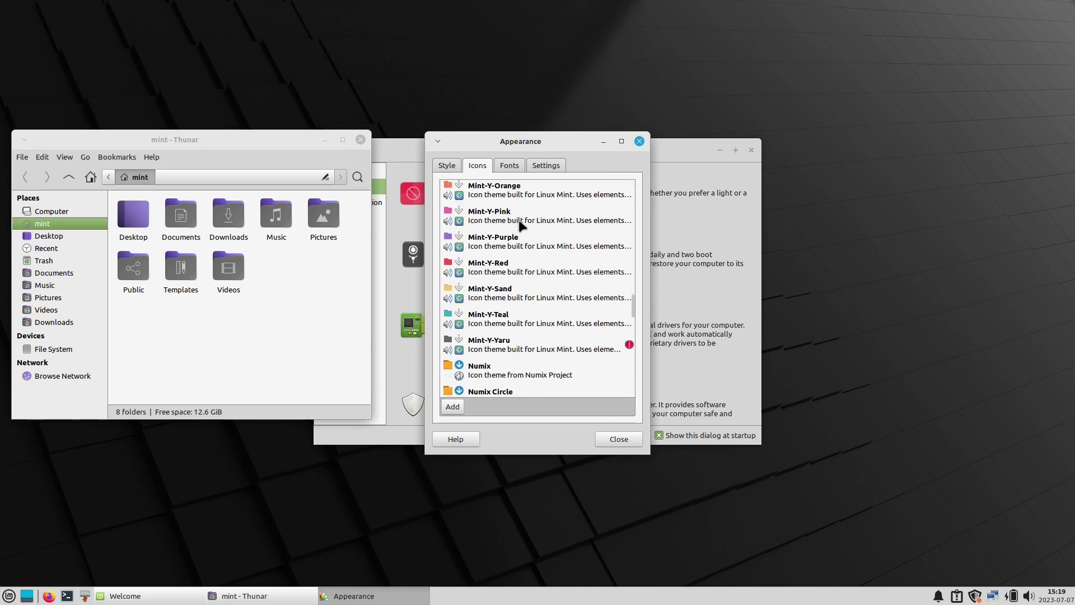
scroll(515, 216, up, 5)
click(515, 216)
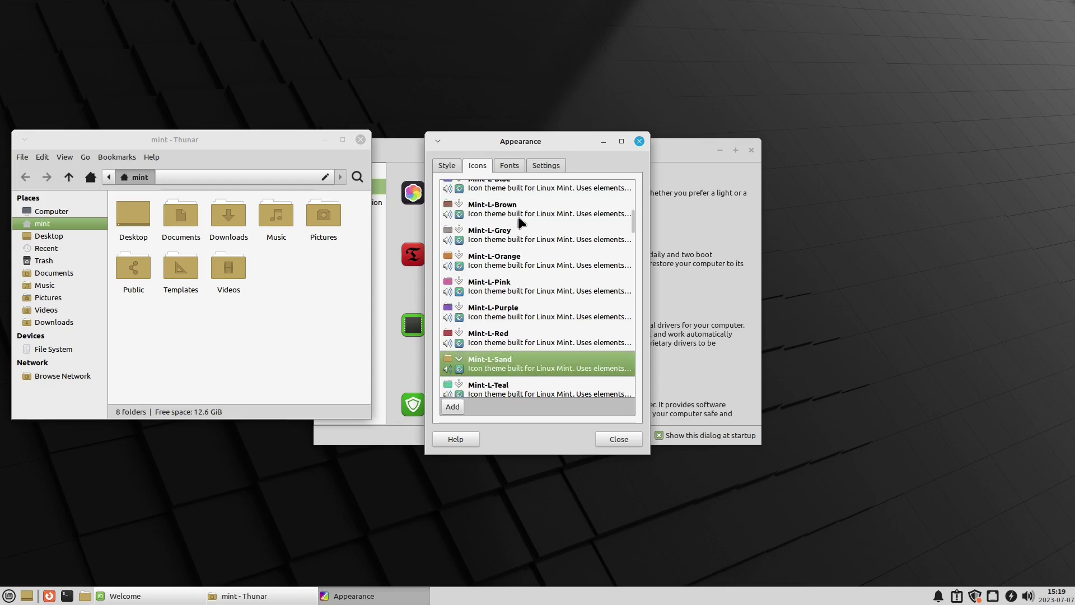
scroll(528, 206, up, 5)
Check the font and general settings in the Appearance window and close both it and the file manager.
click(510, 166)
click(542, 166)
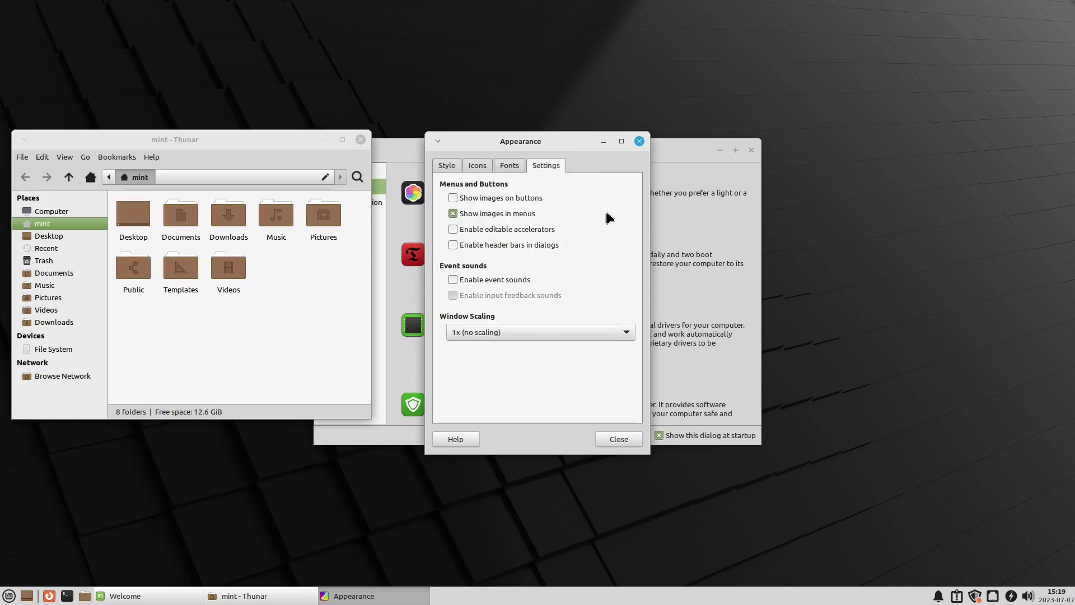
click(621, 140)
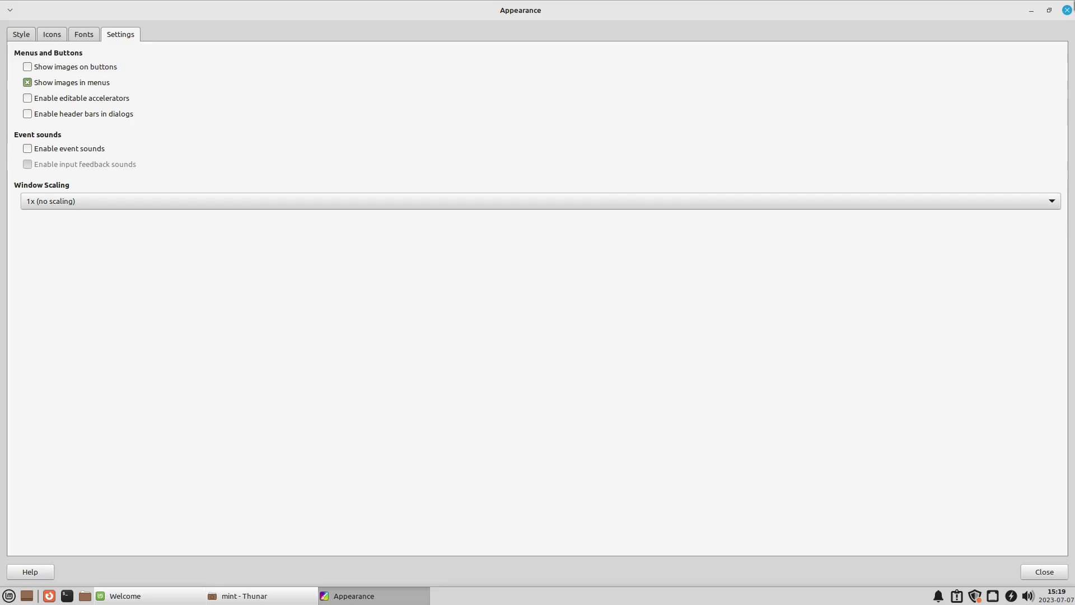
click(1067, 10)
click(358, 142)
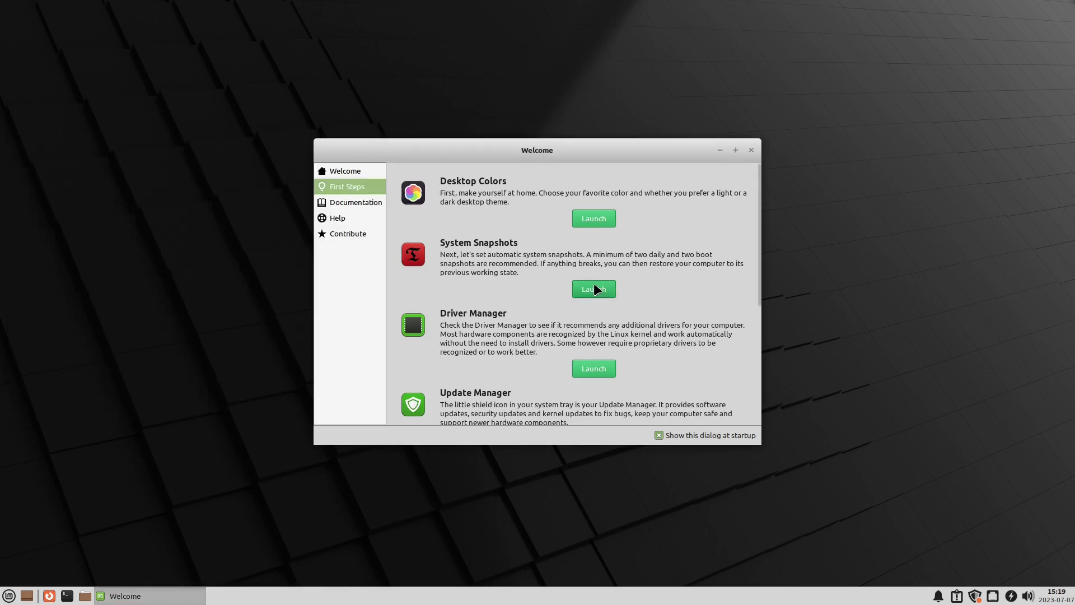
Look through the rest of First Steps and the Documentation, Help and Contribute pages of the Welcome window, and close it.
scroll(593, 359, down, 2)
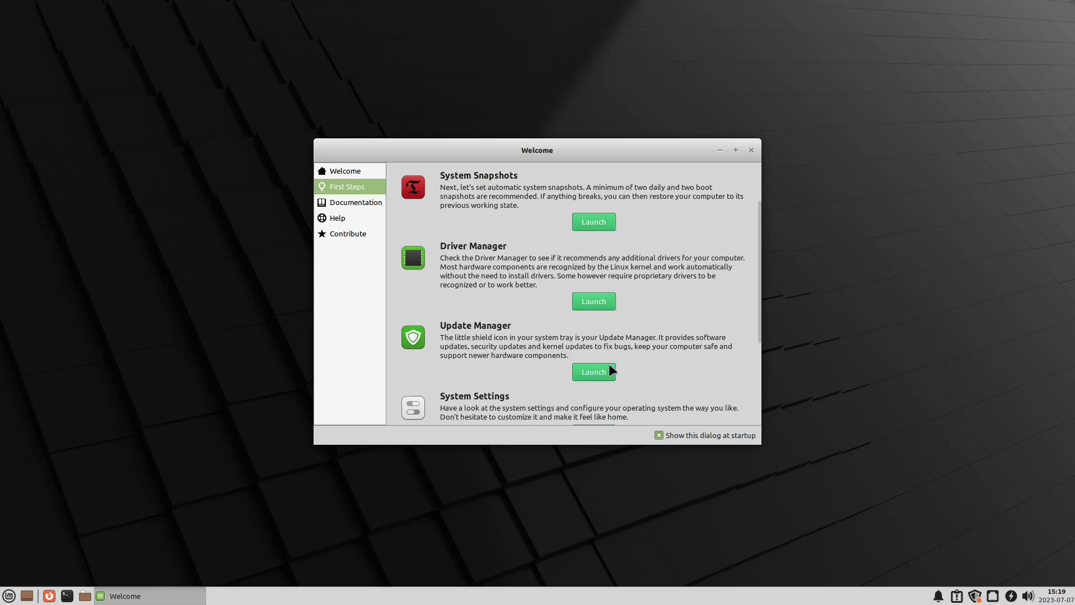
scroll(609, 364, down, 4)
scroll(594, 322, down, 1)
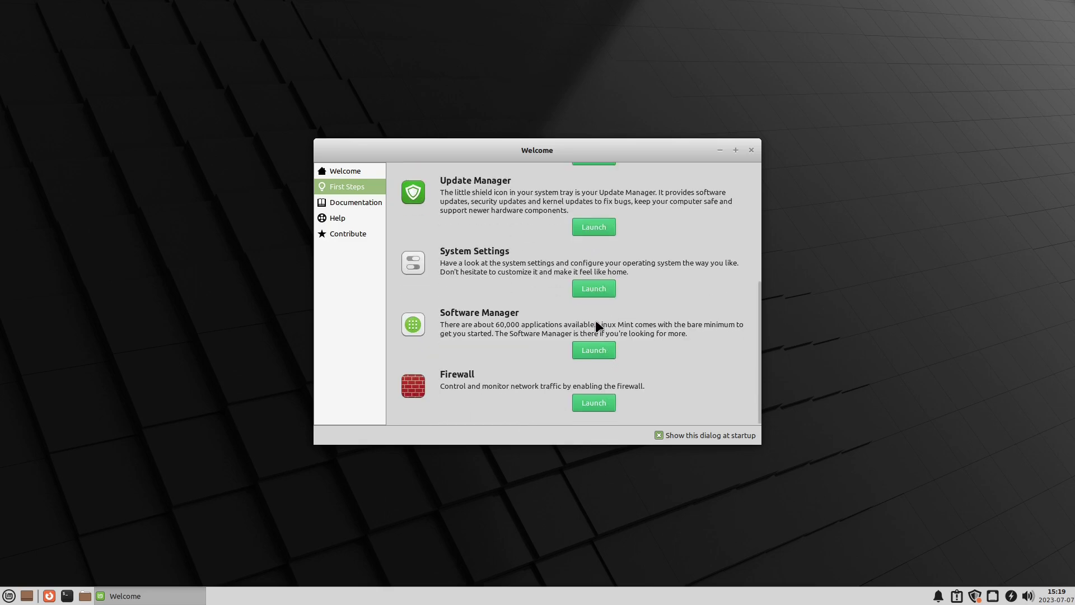
click(348, 202)
click(344, 219)
click(342, 233)
click(348, 193)
click(751, 150)
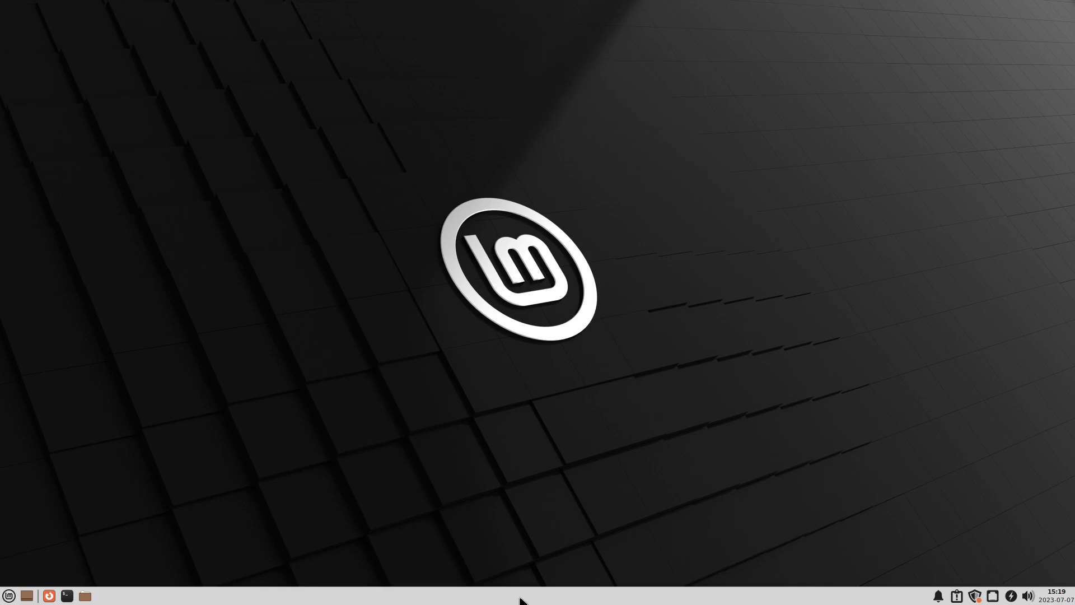
Browse the Recently Used, All Applications and Accessories categories of the application menu and open the settings manager to review its modules.
click(9, 595)
click(48, 361)
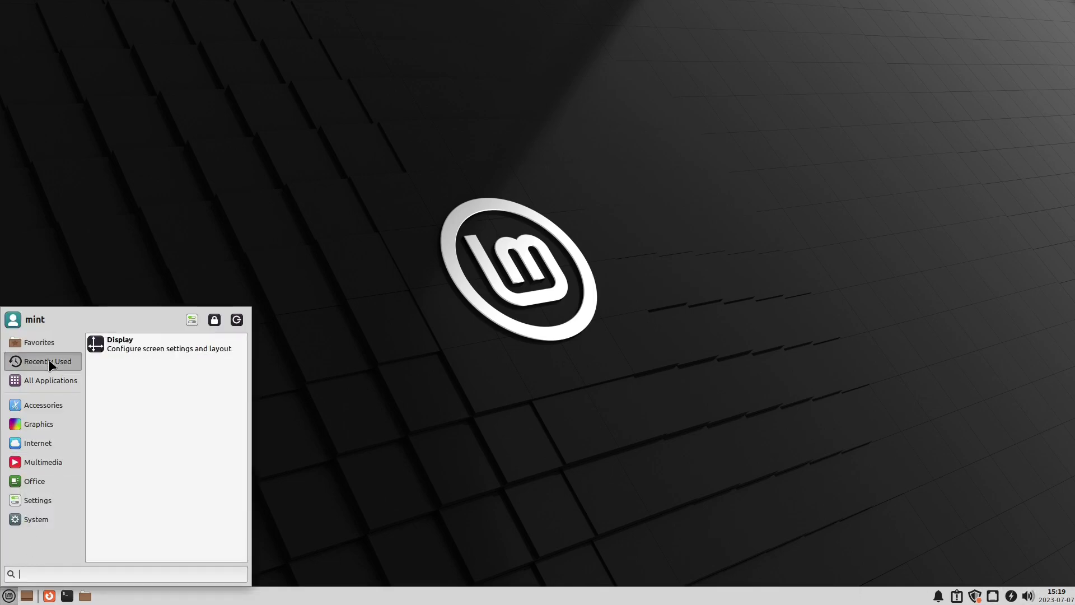
click(46, 378)
click(42, 403)
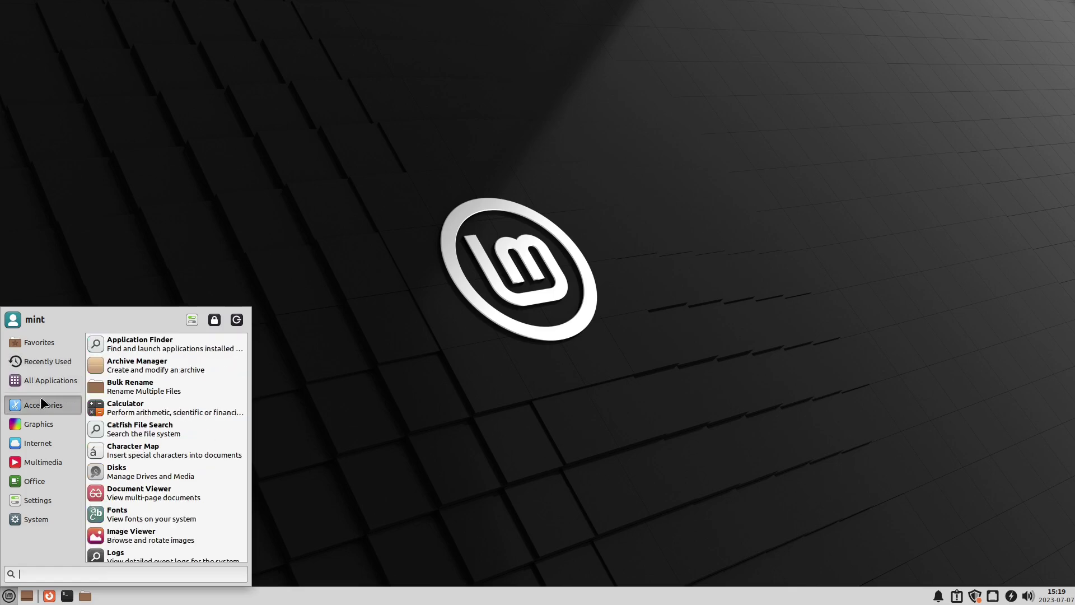
click(192, 320)
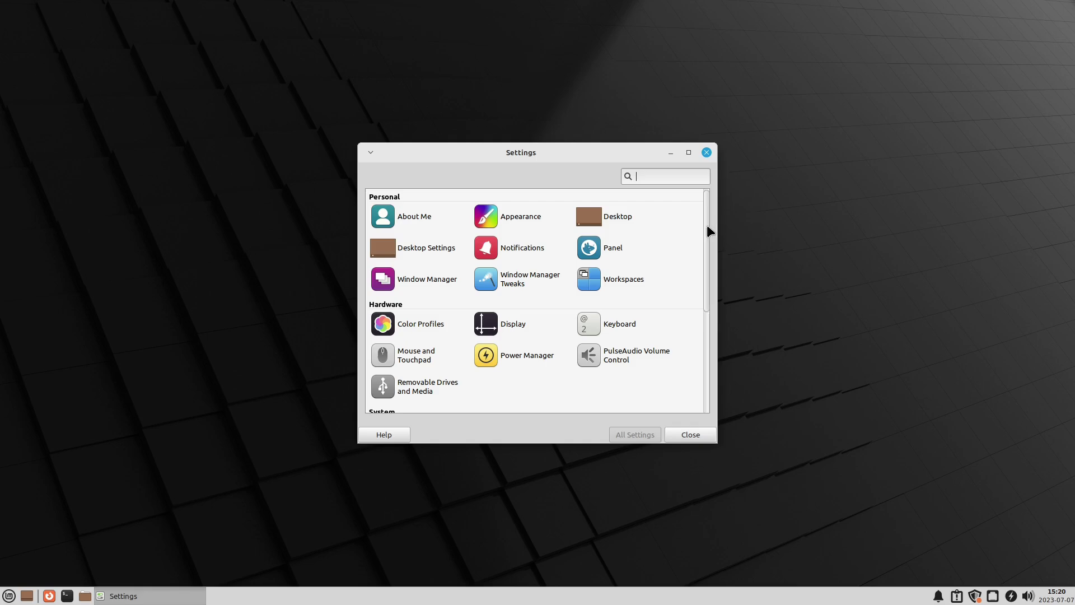
scroll(668, 284, down, 5)
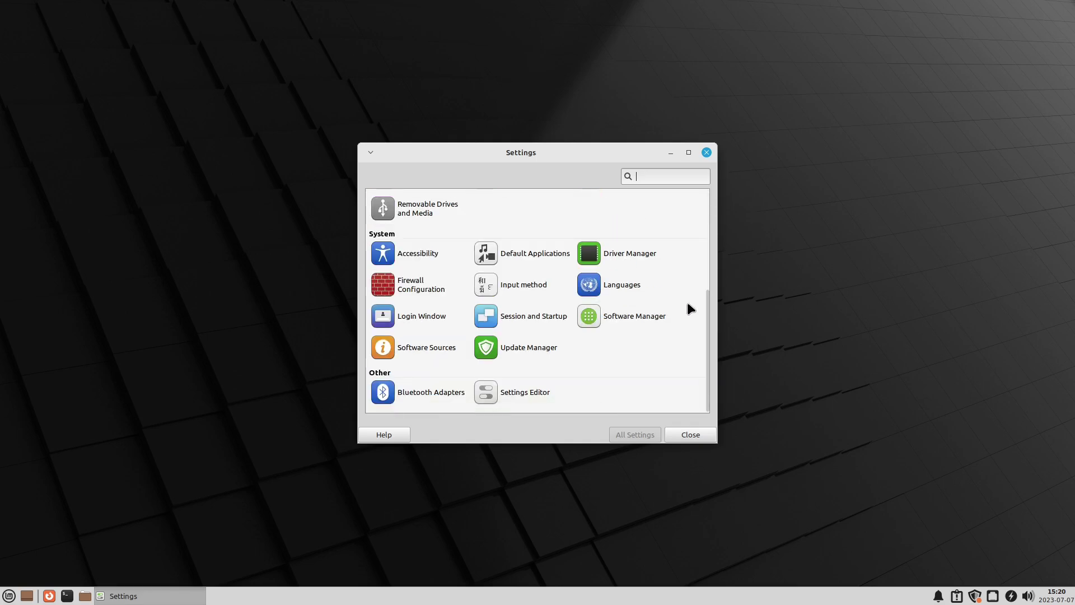
scroll(671, 308, up, 5)
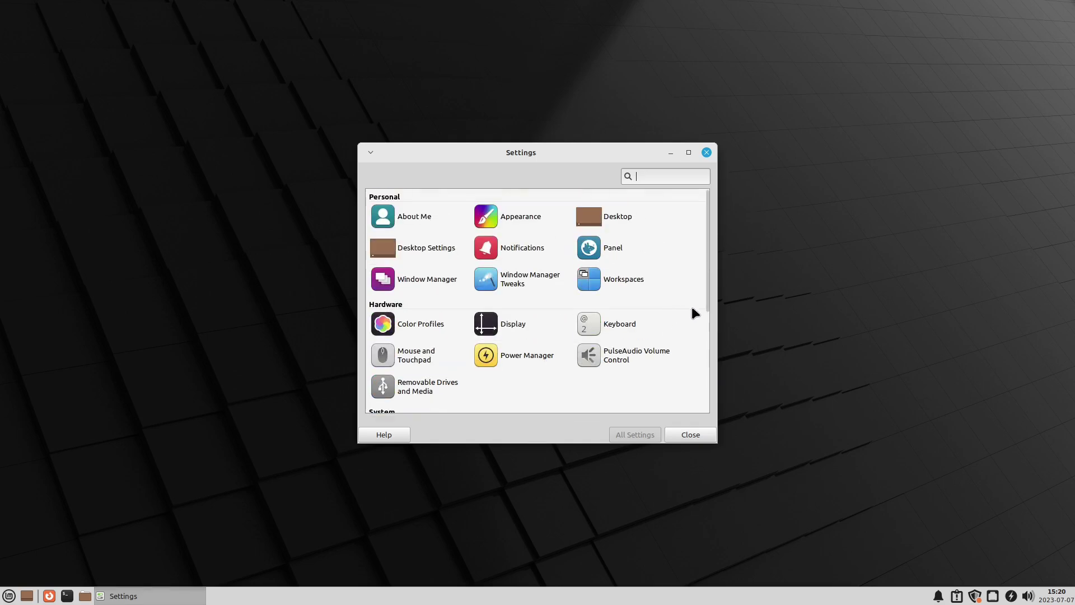
Search the installed applications for "syst" and open Task Manager, moving and widening its window so the memory figures are readable.
click(8, 596)
text(syst)
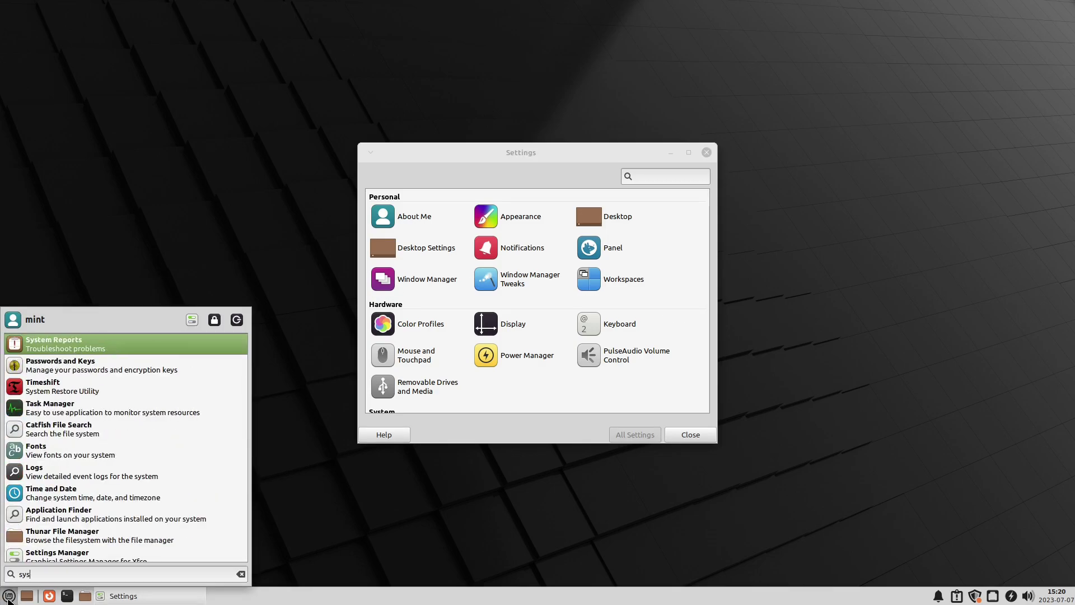
click(125, 391)
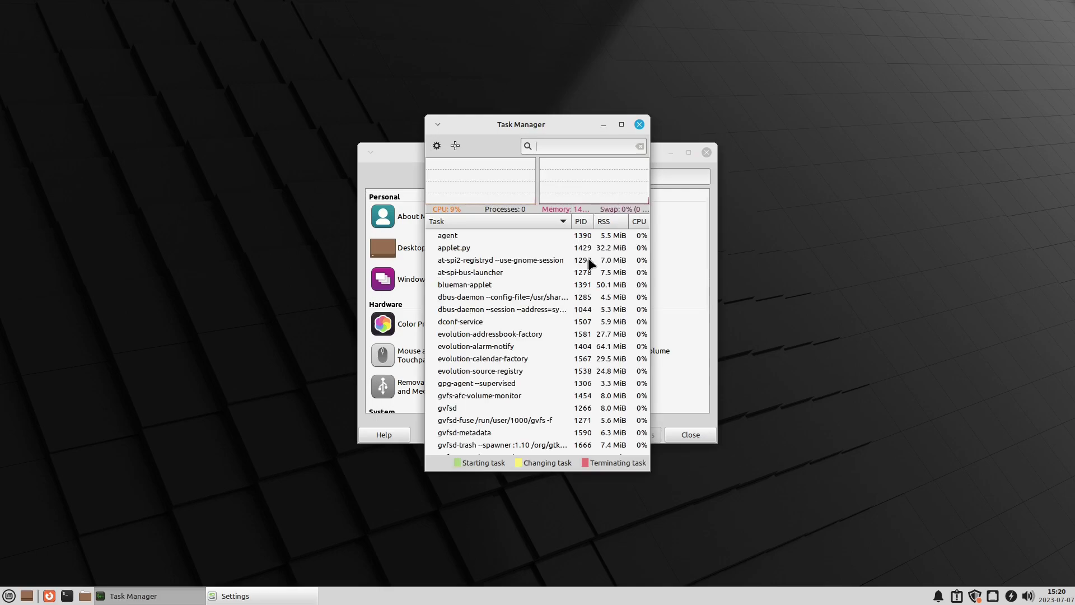
drag(573, 126, 265, 120)
drag(338, 285, 586, 288)
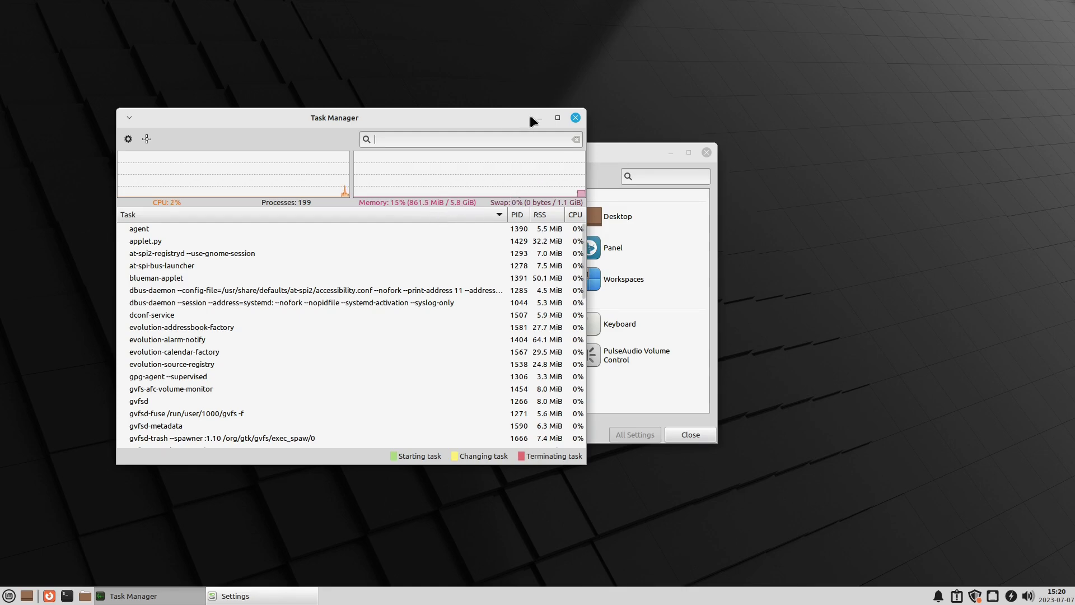
Examine the process list in Task Manager, roll its window up and back down, and close it.
scroll(276, 280, down, 10)
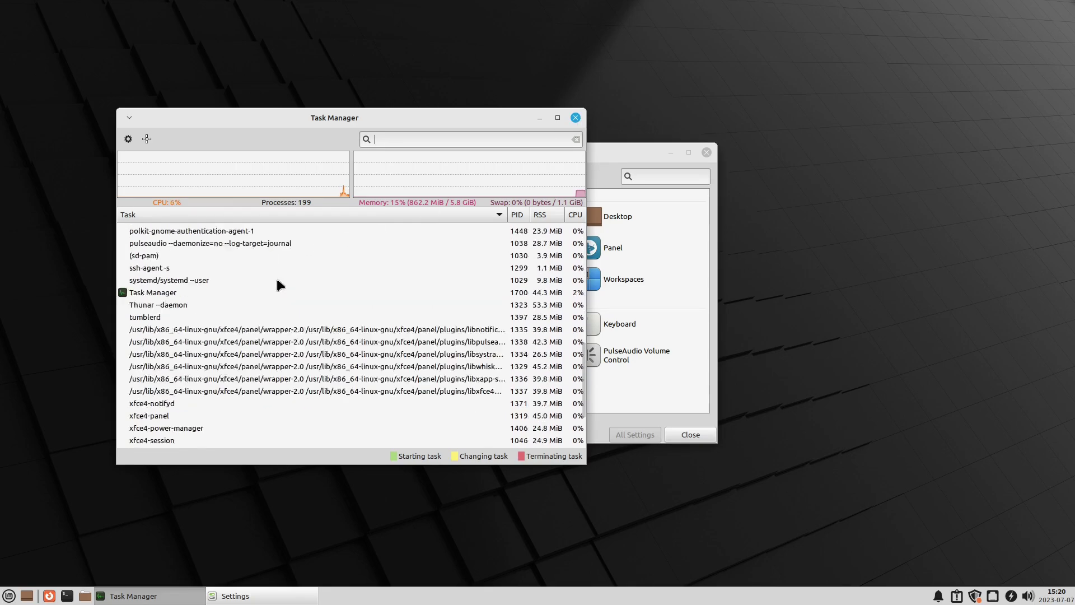
scroll(328, 342, up, 8)
scroll(329, 346, up, 3)
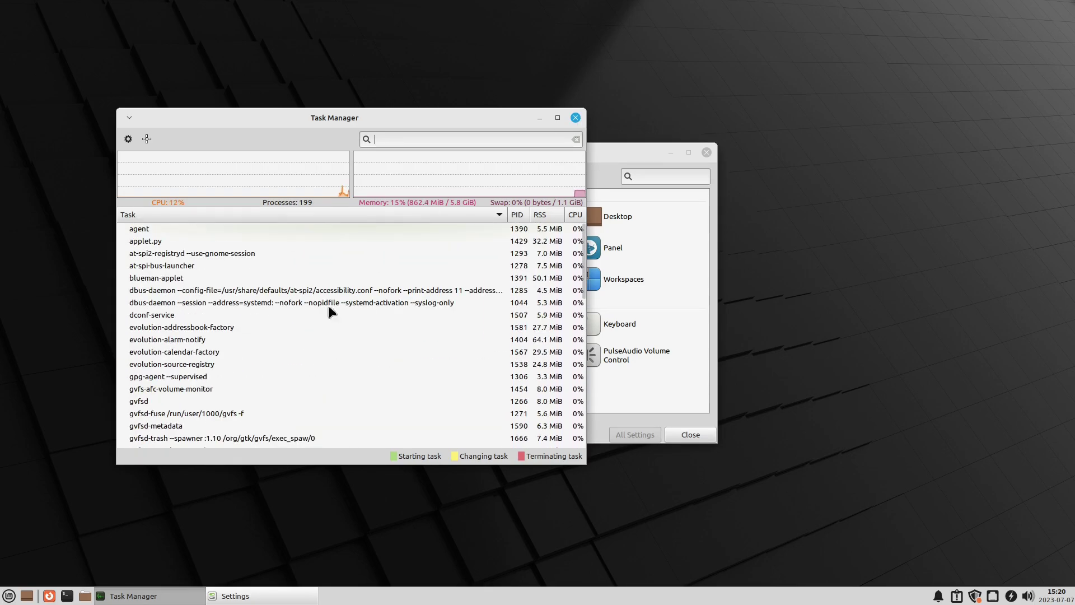
scroll(517, 118, up, 1)
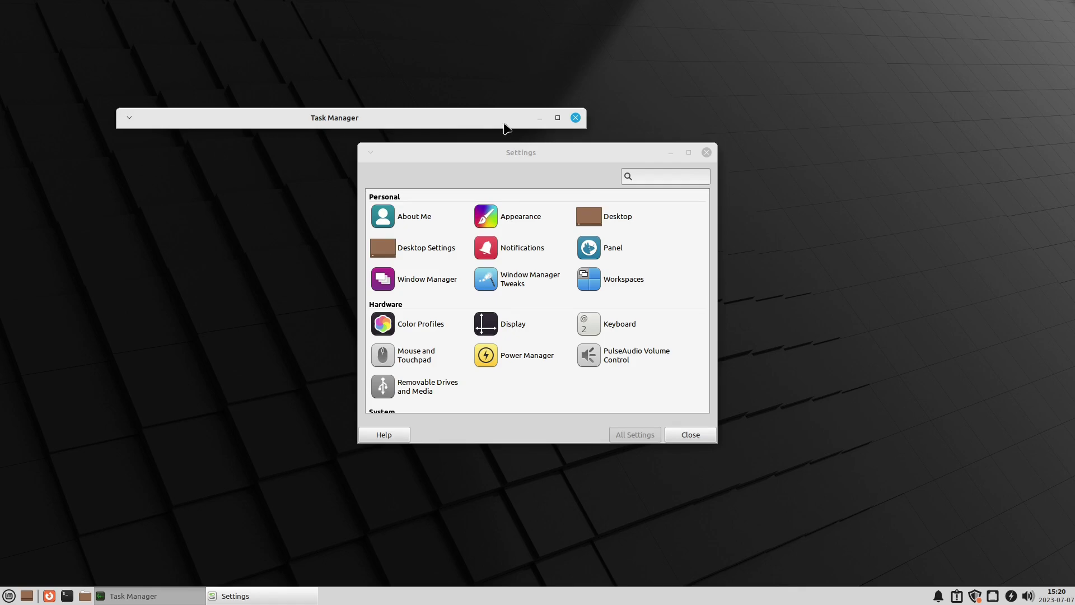
scroll(504, 122, down, 1)
click(575, 118)
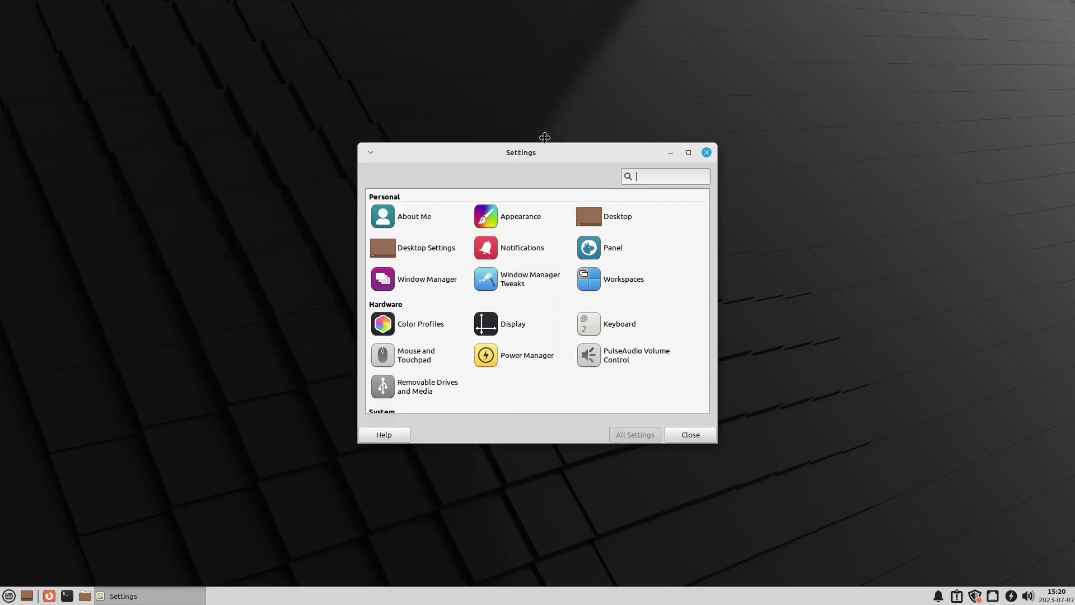
Glance at the Appearance module from the repositioned Settings window and open the menu options of the Desktop module.
drag(559, 148, 501, 123)
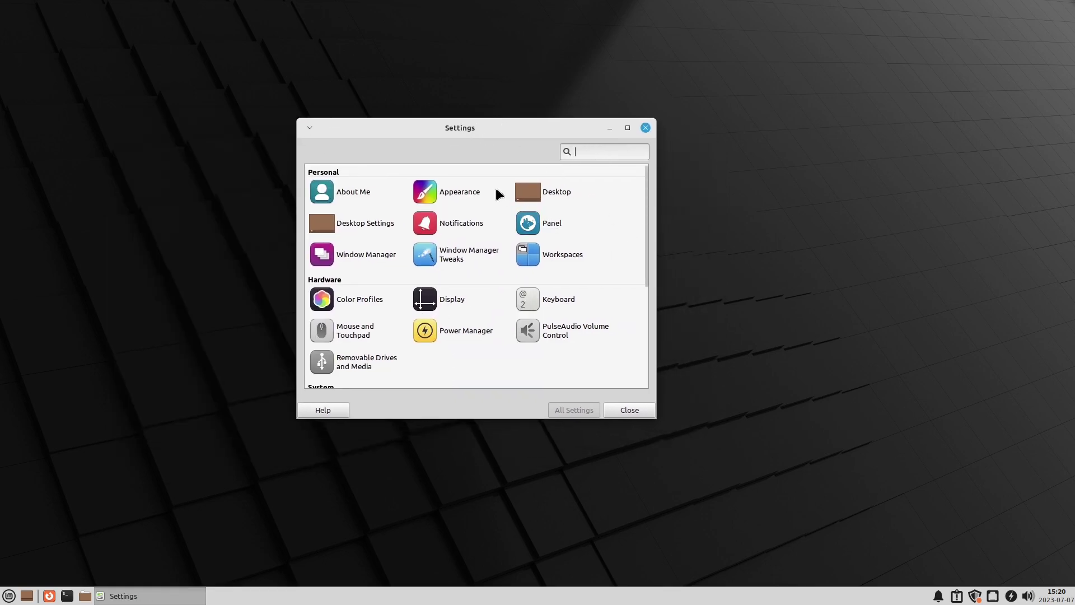
click(458, 193)
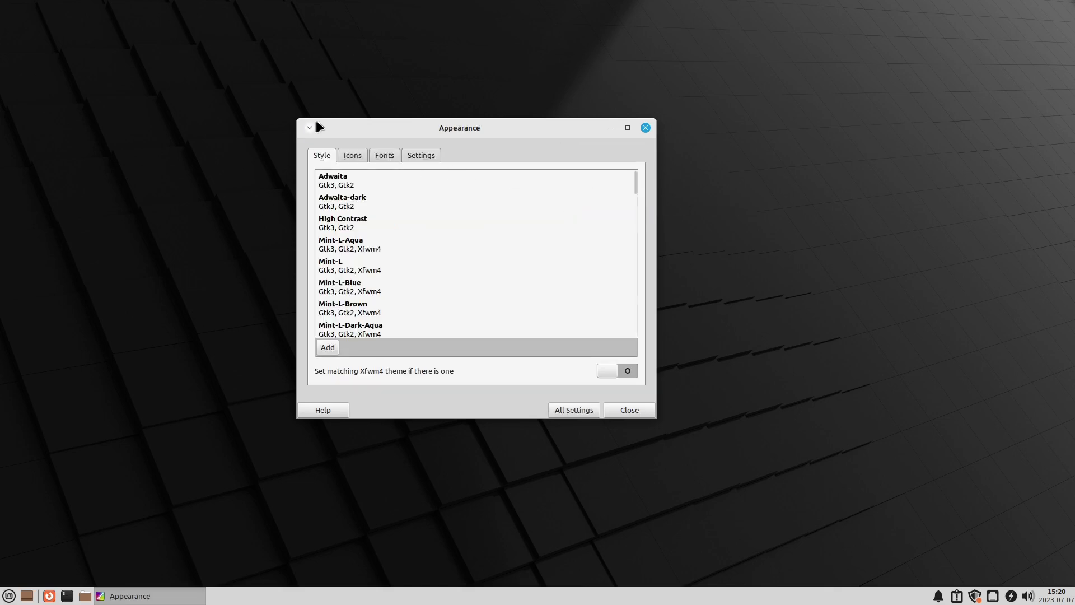
click(584, 404)
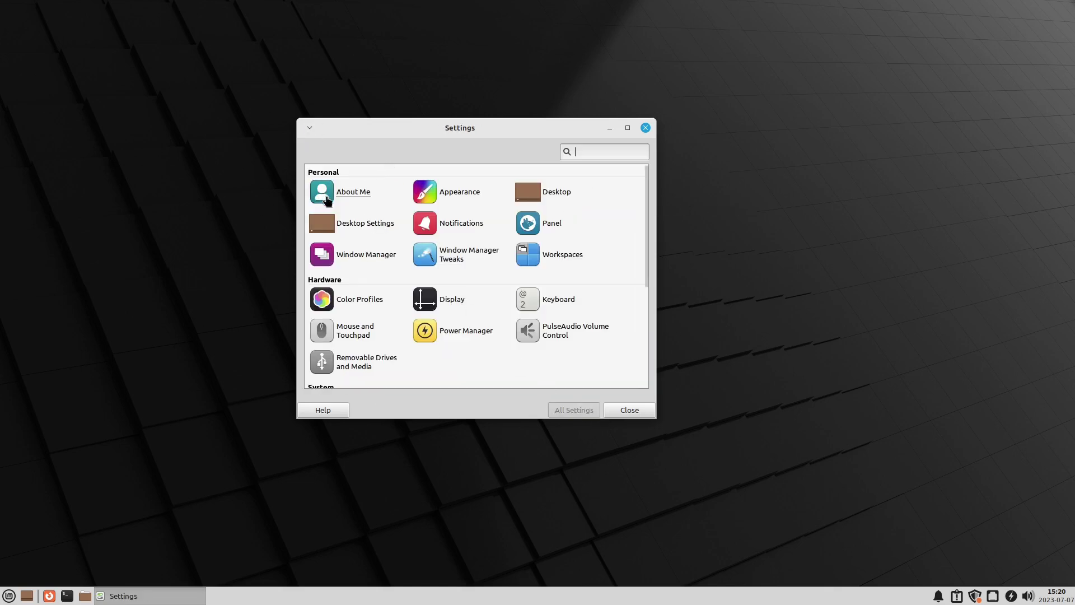
click(536, 192)
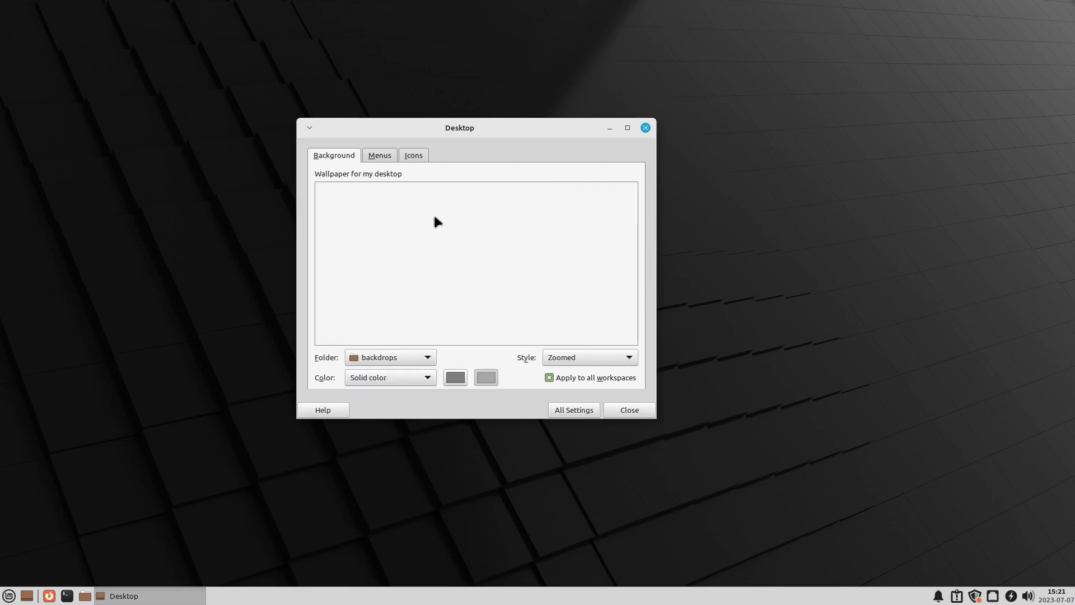
click(380, 154)
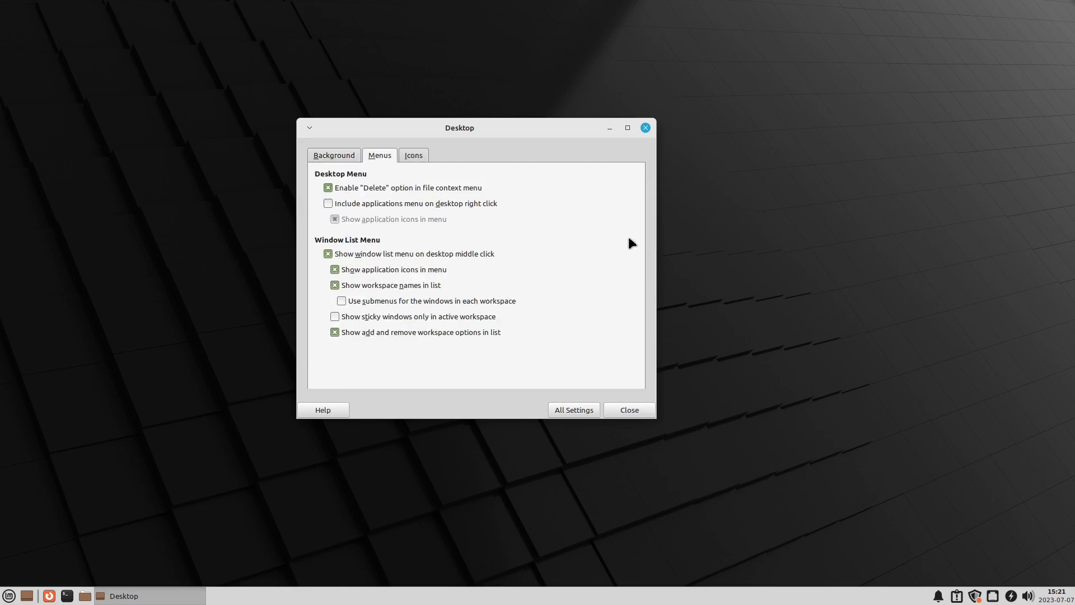
Create an empty file on the desktop with the name New File.
right_click(731, 250)
click(648, 162)
right_click(737, 152)
mouse_move(796, 199)
click(865, 211)
click(589, 321)
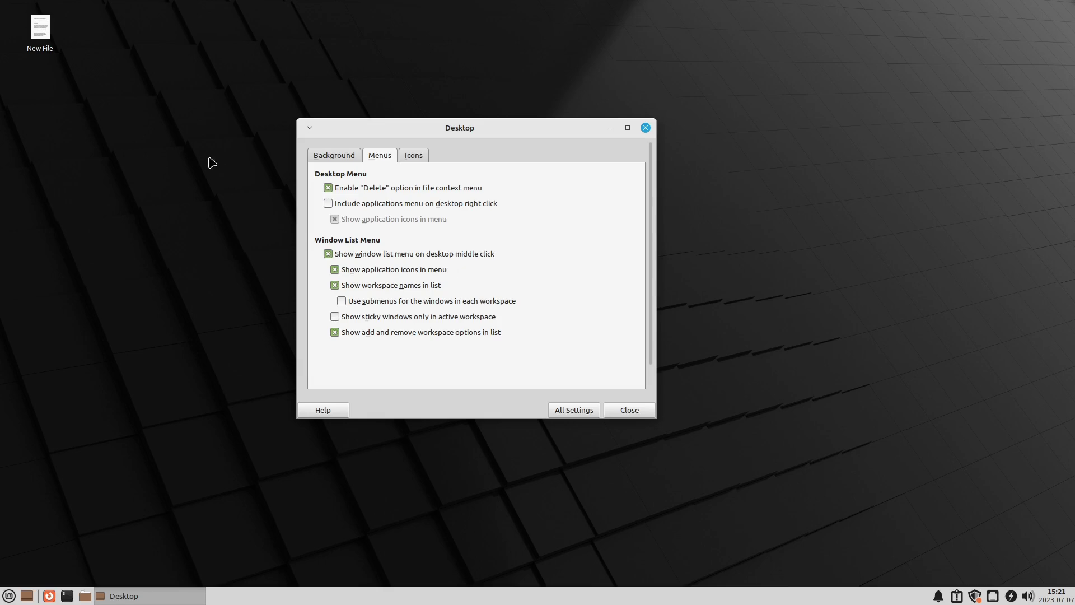
Disable the "Delete" option for file context menus, checking the New File context menu before and after the change.
right_click(41, 34)
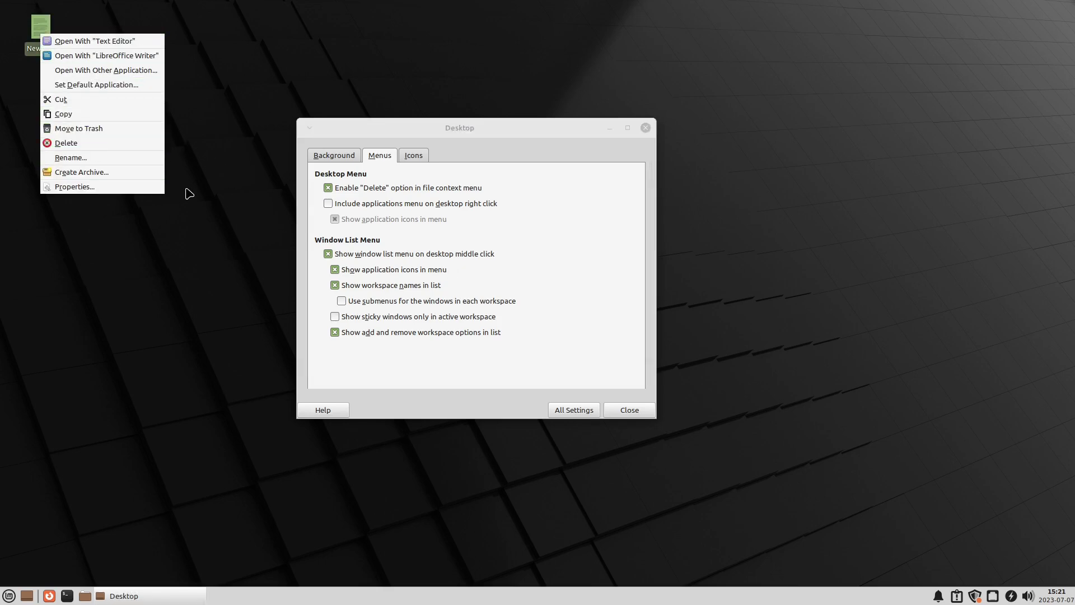
click(291, 203)
click(344, 188)
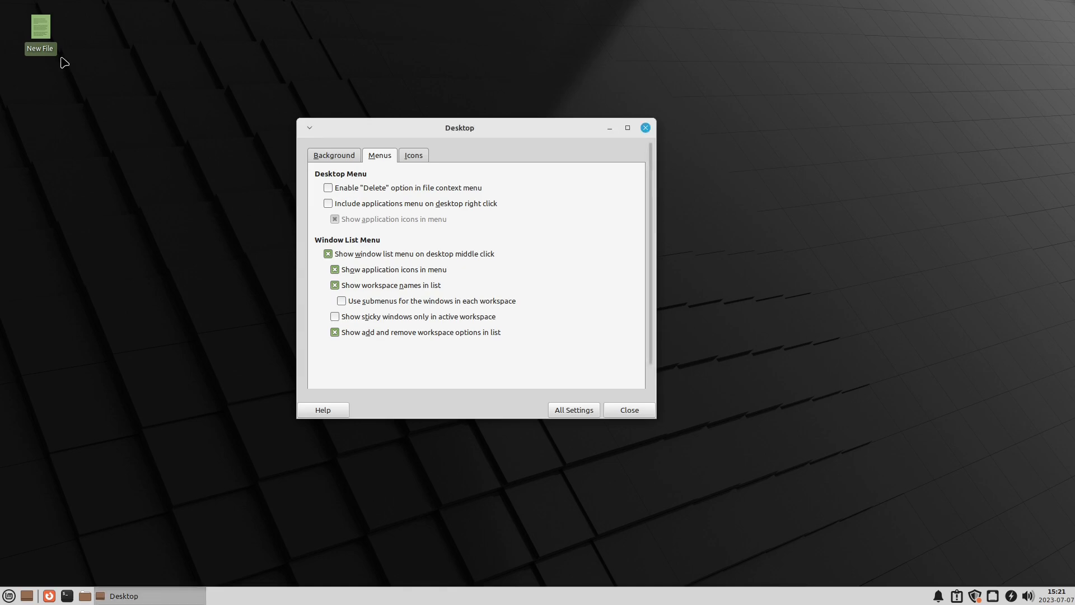
right_click(39, 35)
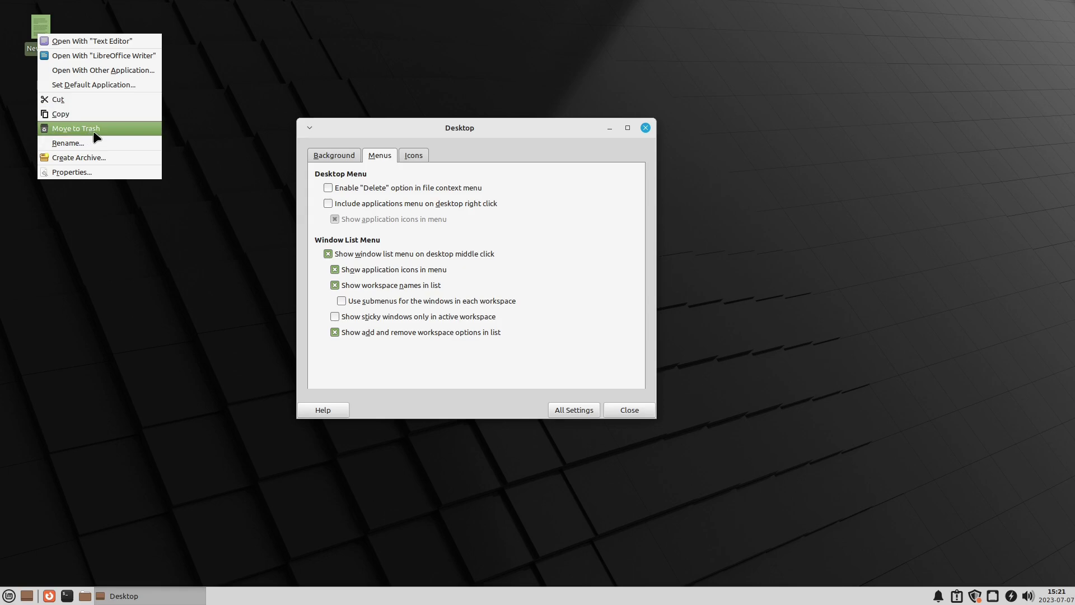
Enable the Home, Trash and Removable Devices default icons on the desktop, enlarging the Desktop settings window to show the whole list.
click(417, 155)
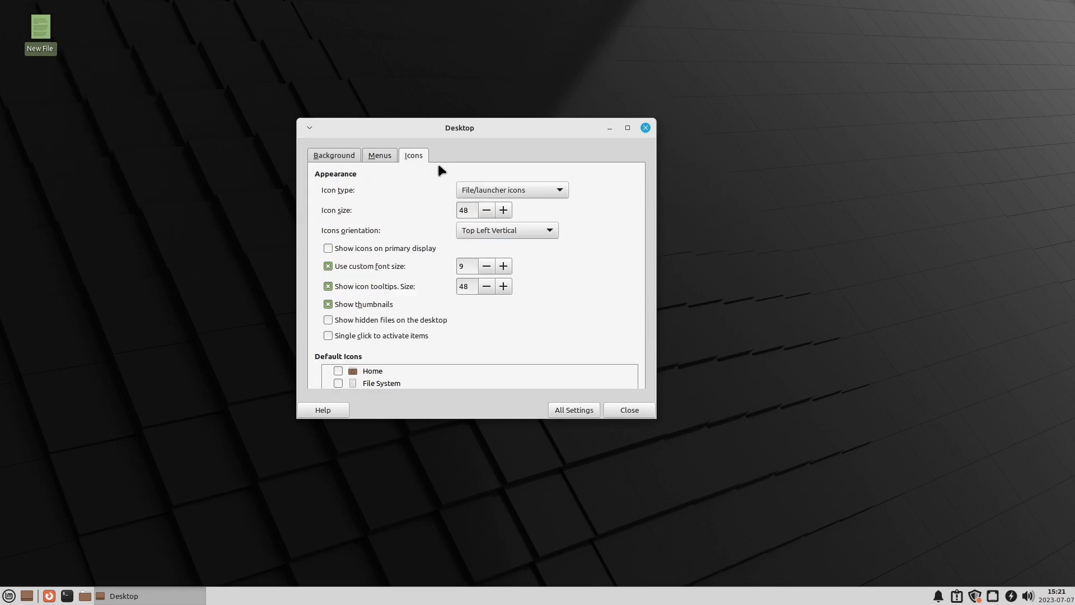
scroll(582, 304, down, 1)
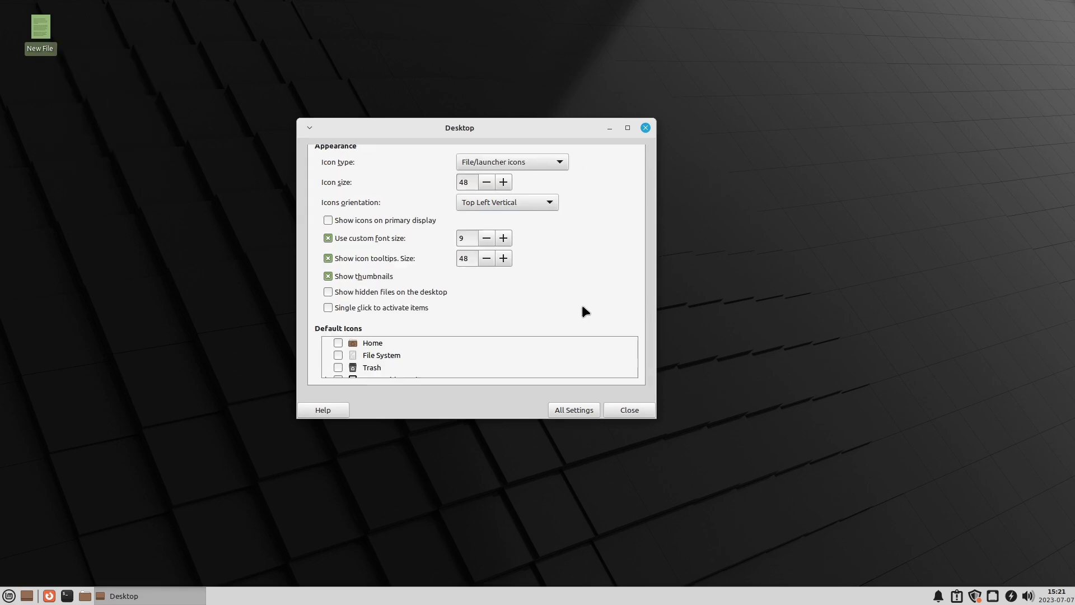
click(338, 343)
click(339, 368)
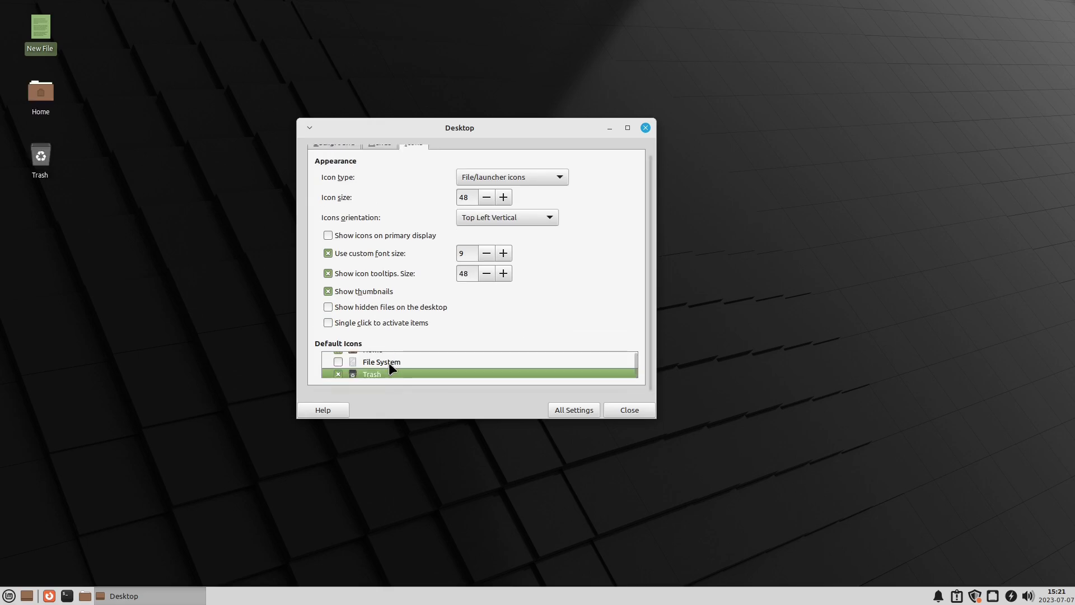
scroll(388, 364, down, 1)
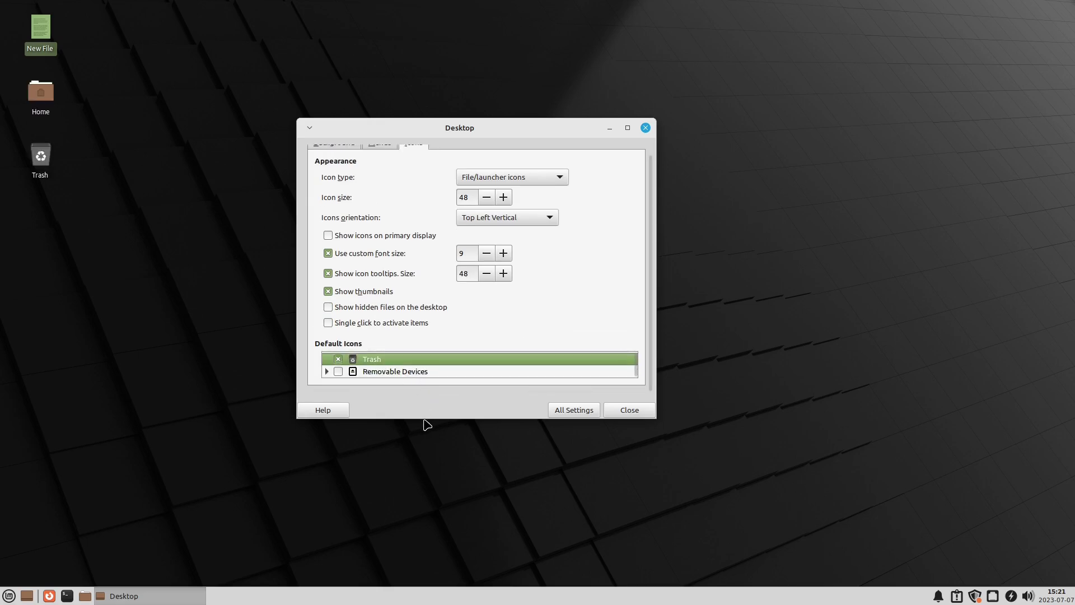
drag(424, 420, 437, 511)
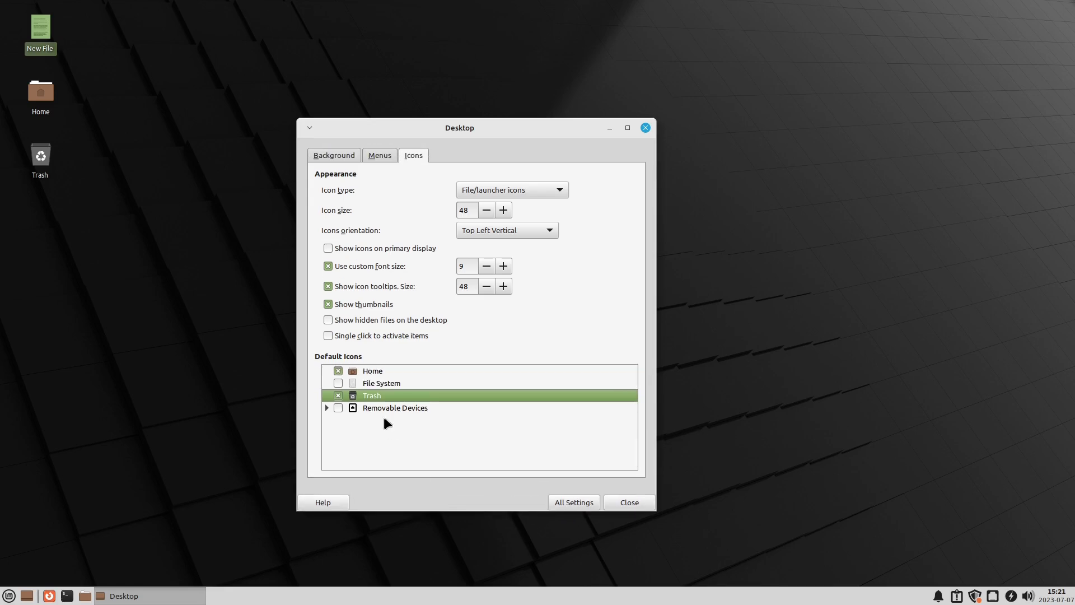
click(339, 408)
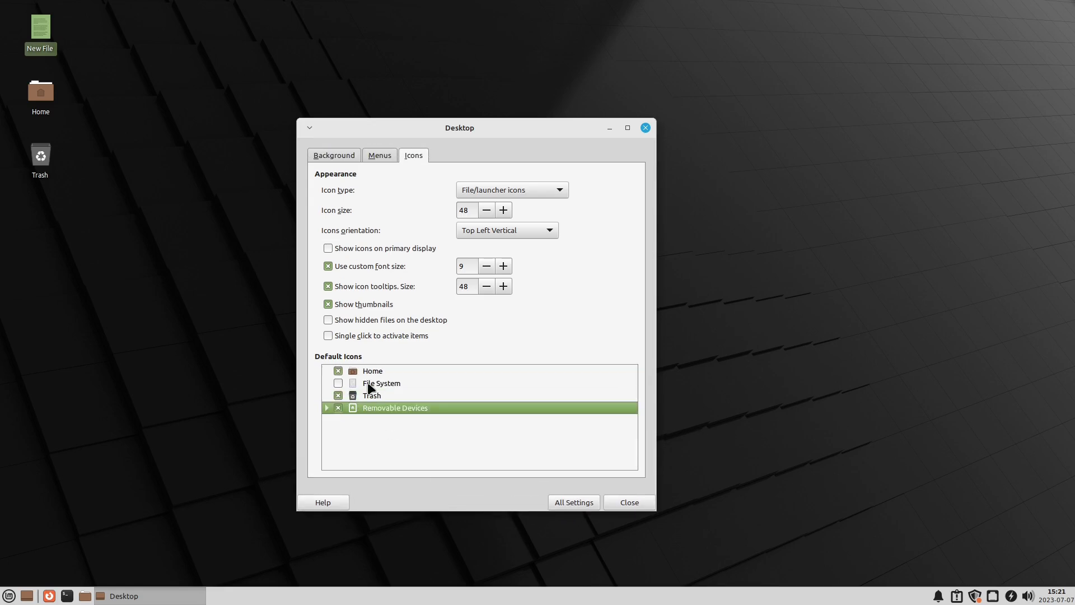
Examine the device types under Removable Devices in the default desktop icons, and open the Panel settings.
click(327, 408)
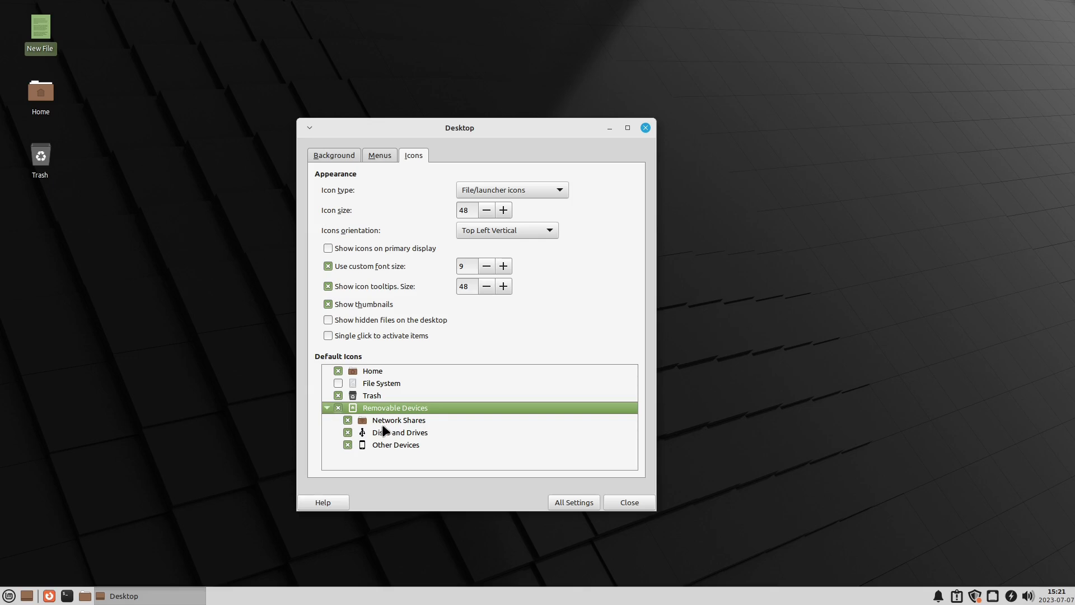
click(327, 408)
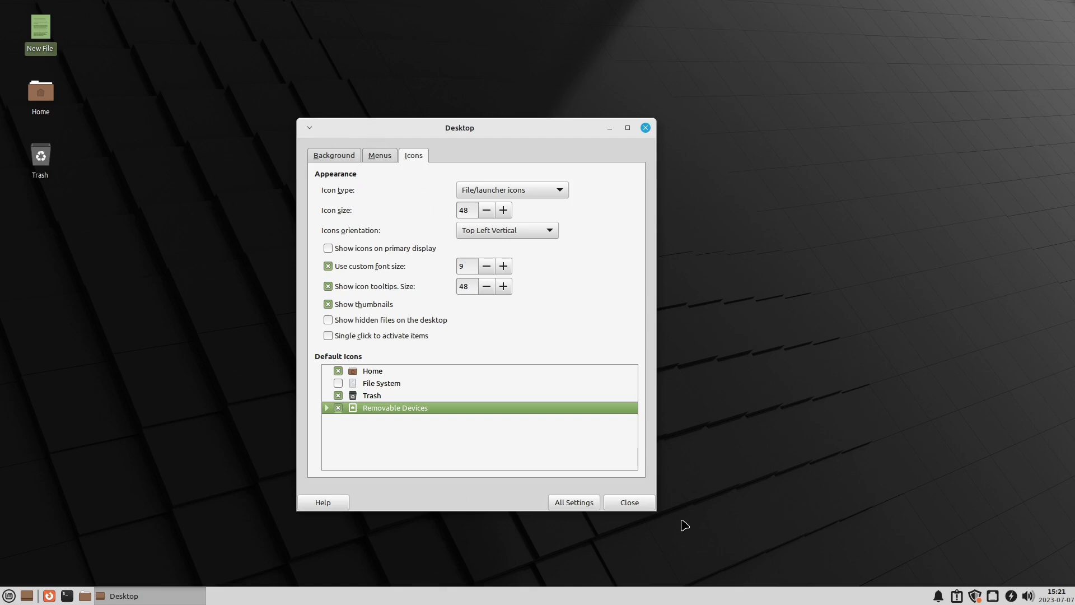
click(587, 506)
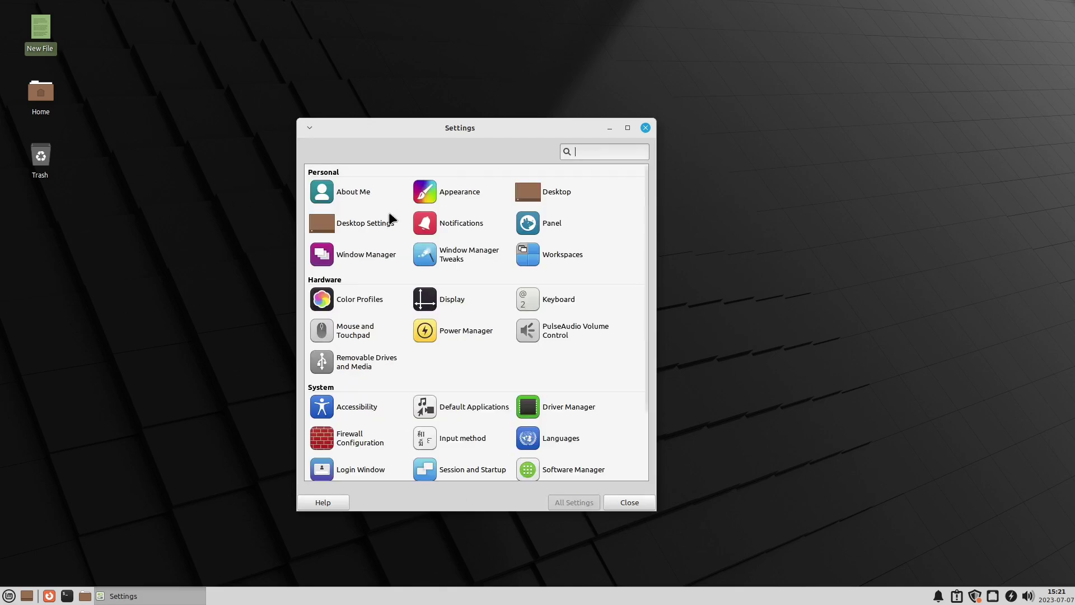
click(549, 224)
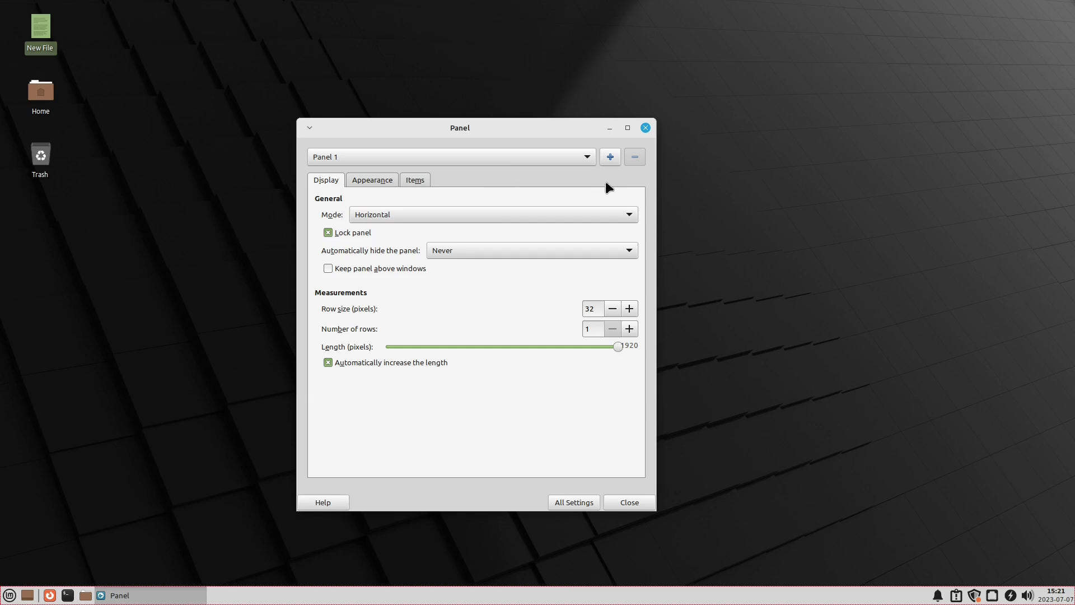
Try the panel in Deskbar mode, unlocking it and moving it slightly to the left.
click(611, 214)
click(458, 232)
click(580, 216)
click(566, 230)
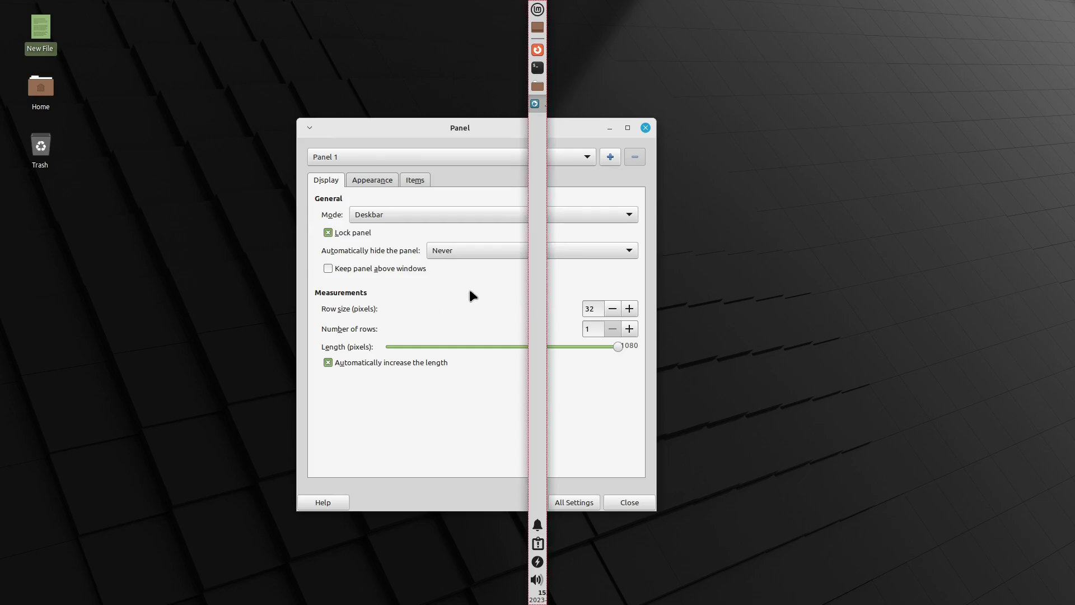
click(354, 233)
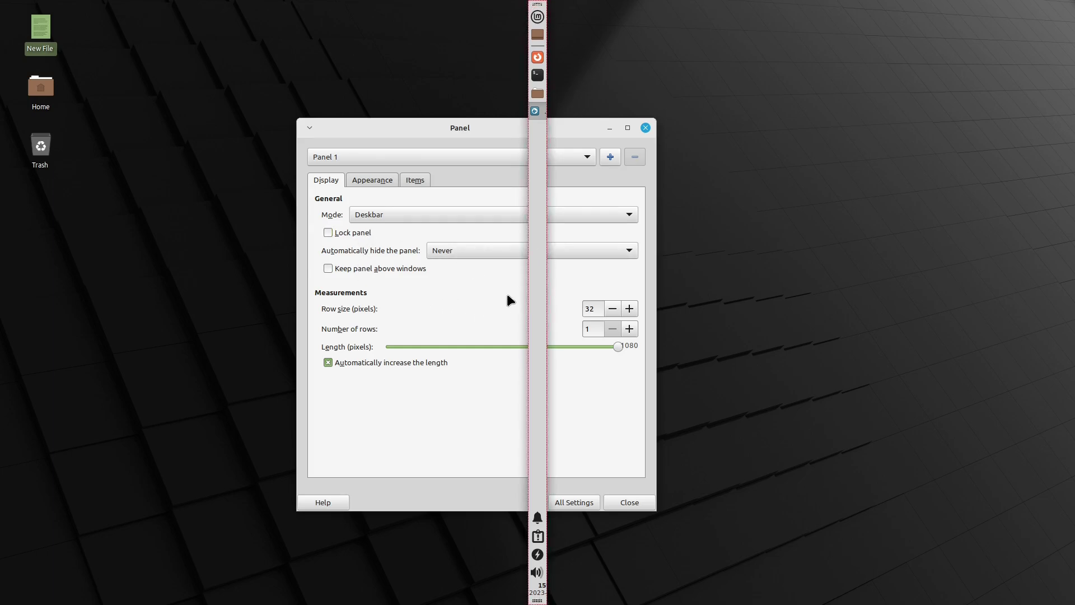
drag(543, 601, 533, 524)
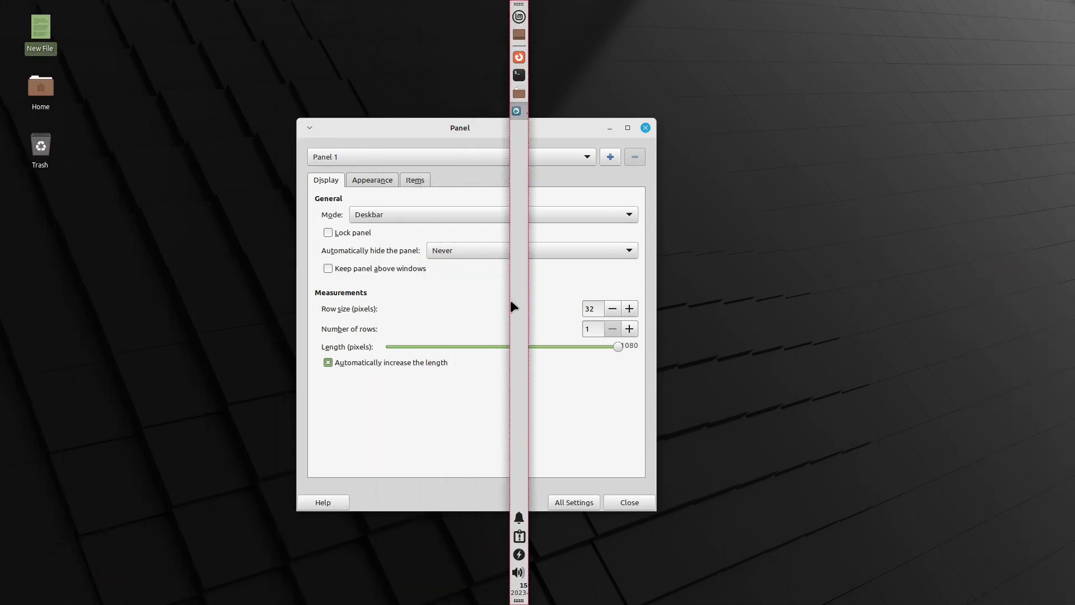
Try Vertical mode, return the panel to Horizontal mode at the bottom edge of the desktop, and lock it again.
click(533, 218)
click(536, 202)
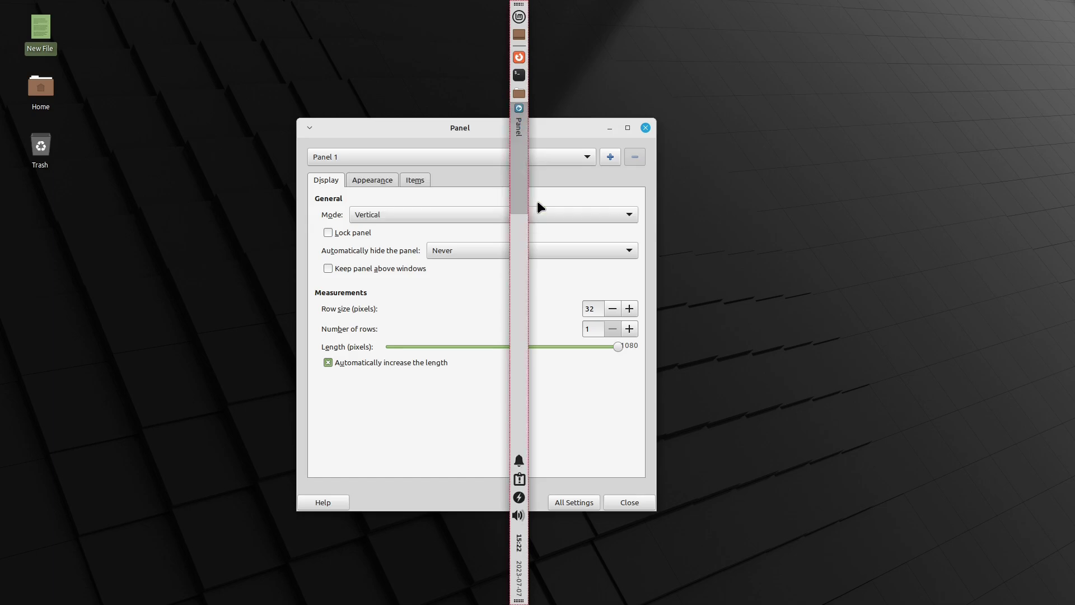
click(566, 212)
click(538, 203)
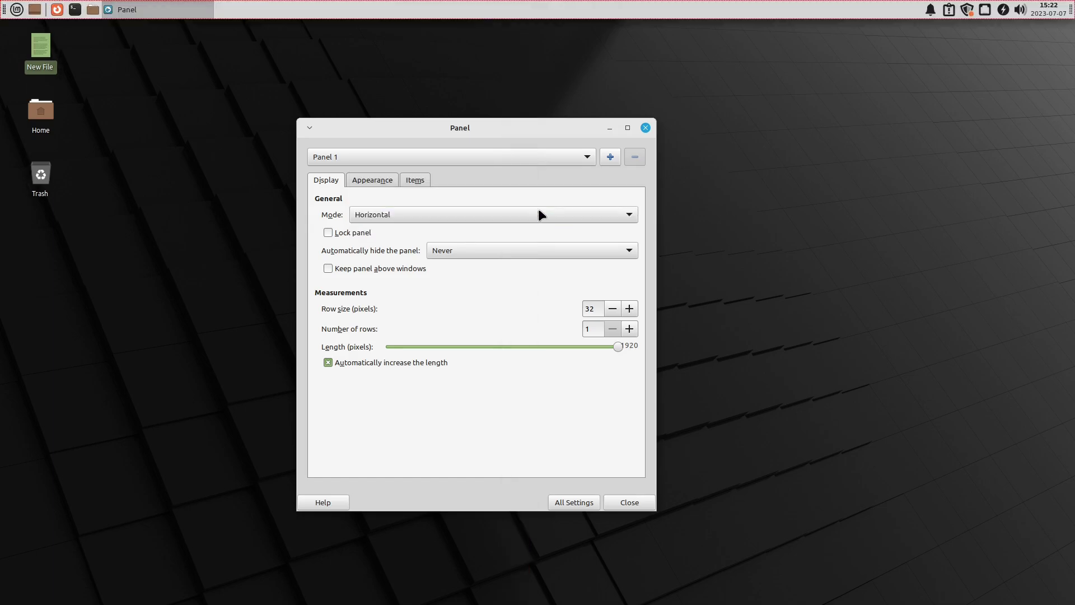
drag(5, 25, 5, 595)
click(328, 233)
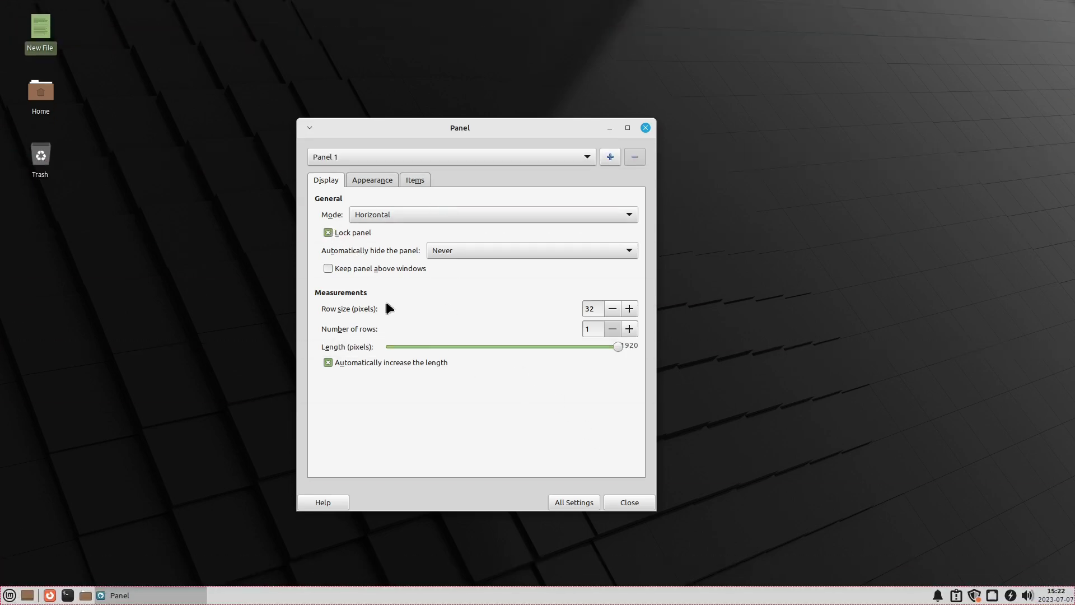
Check the automatic hiding options and set the panel's row size to 33 pixels, trying two rows before returning to one.
click(516, 250)
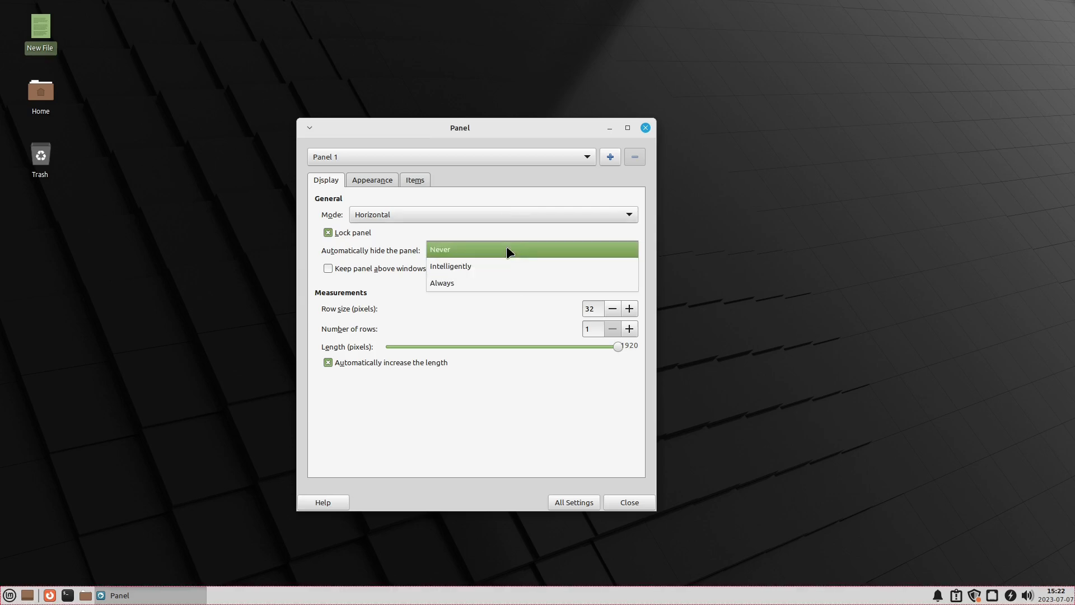
click(435, 310)
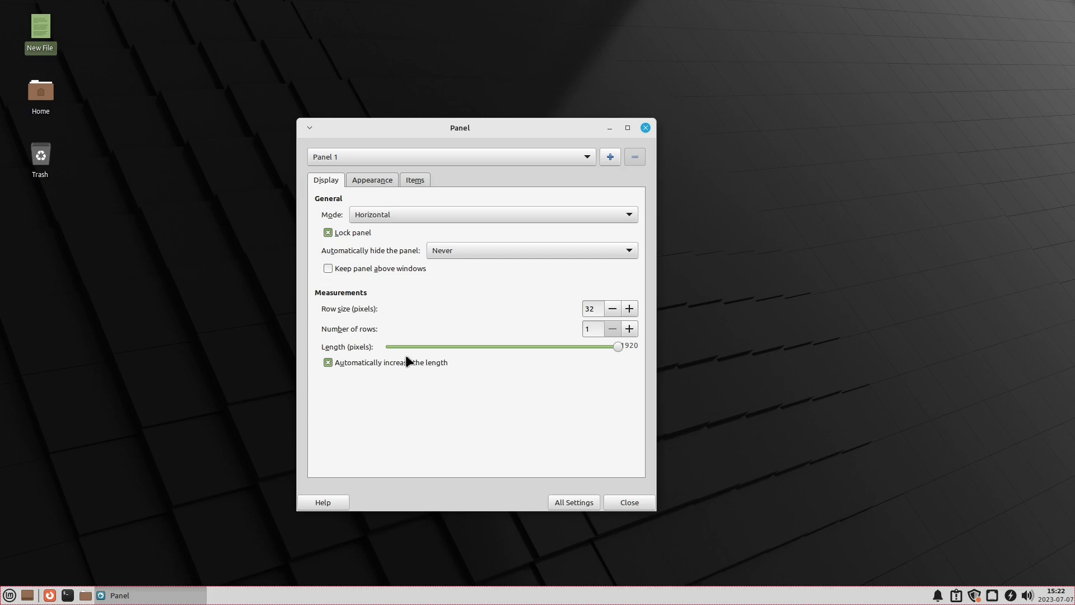
click(629, 308)
click(630, 308)
click(630, 308)
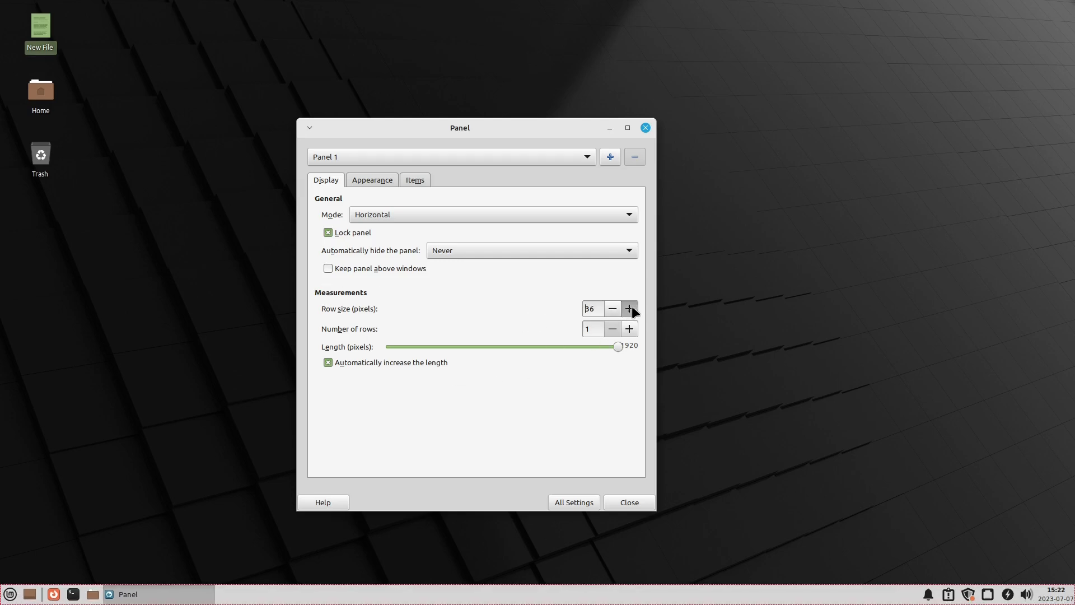
click(629, 329)
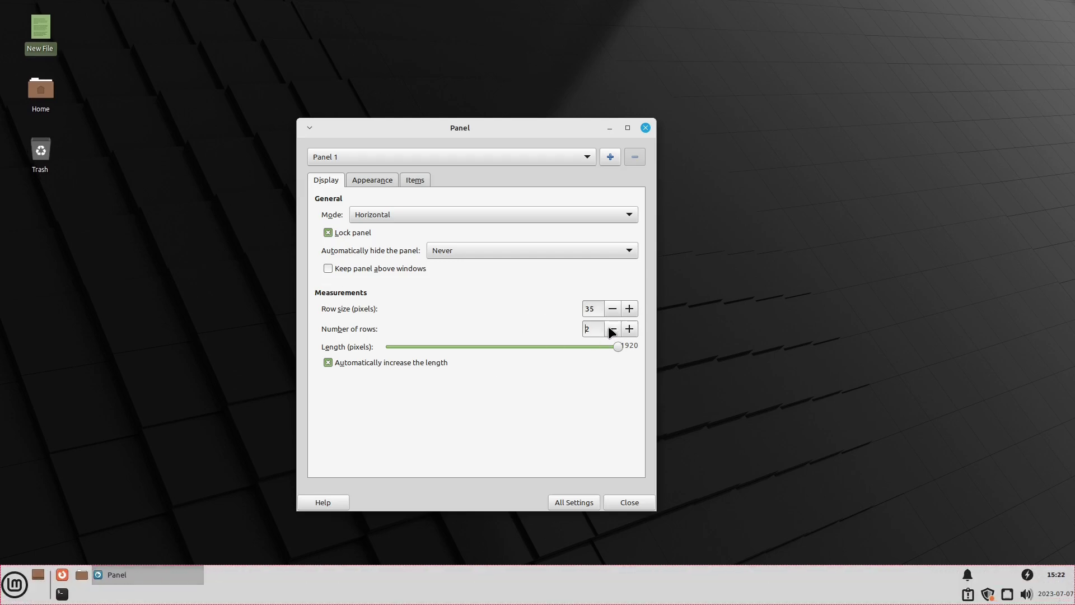
click(611, 328)
click(615, 310)
click(614, 309)
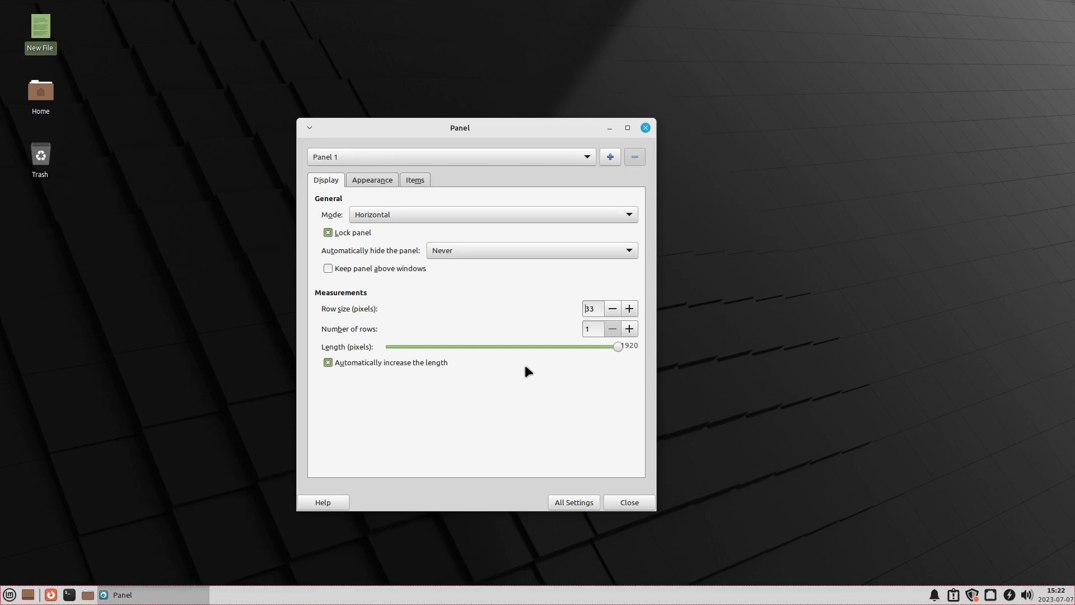
Try the Mint-Y-Dark-Aqua and Mint-Y-Dark-Pink window manager themes before choosing Mint-Y-Blue.
click(583, 502)
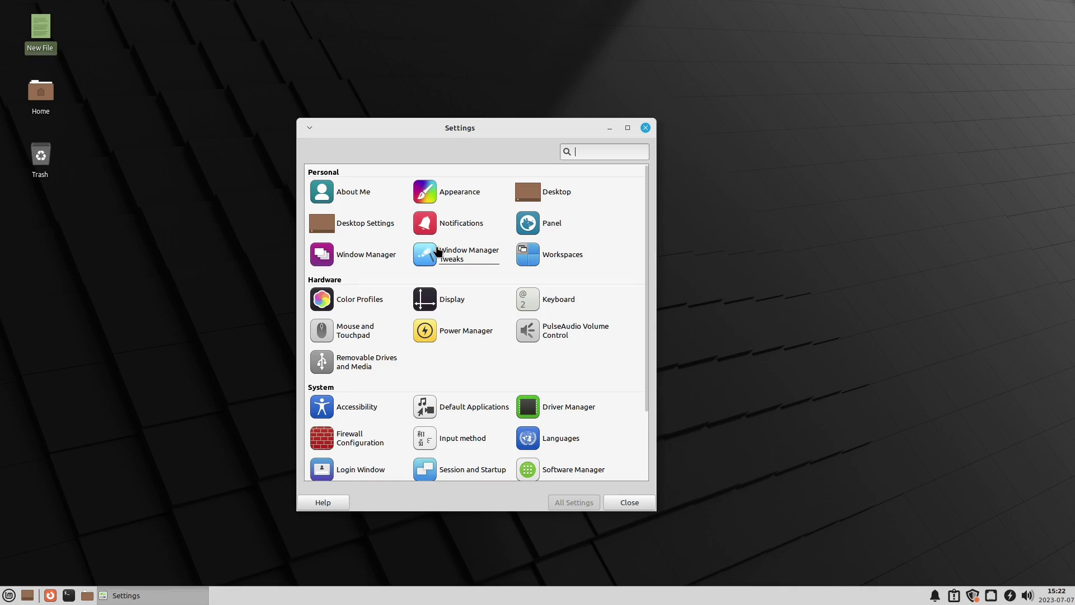
click(384, 253)
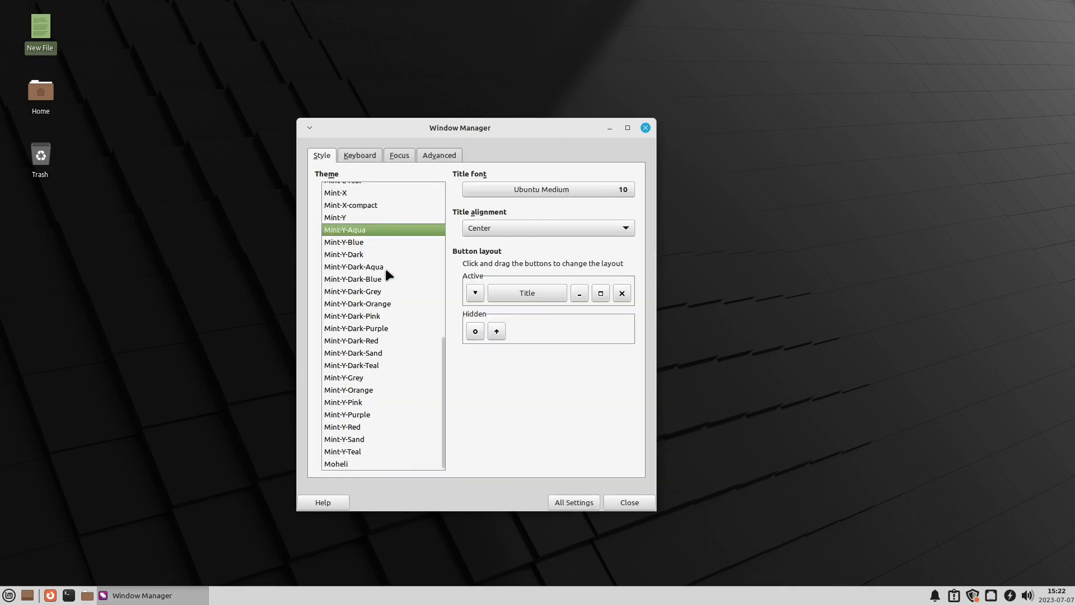
click(340, 265)
click(350, 316)
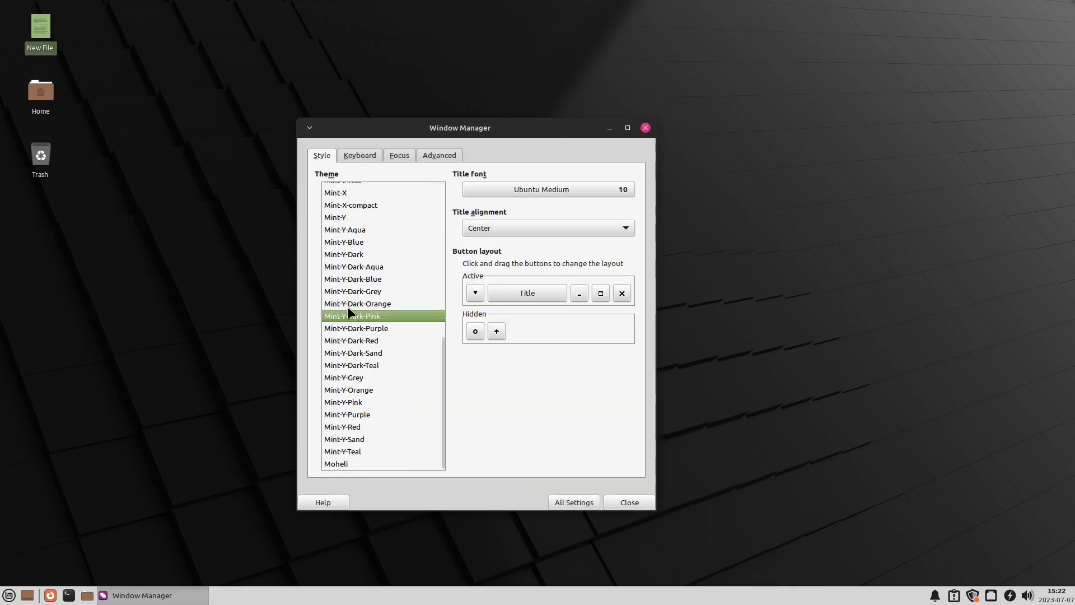
click(351, 266)
click(350, 243)
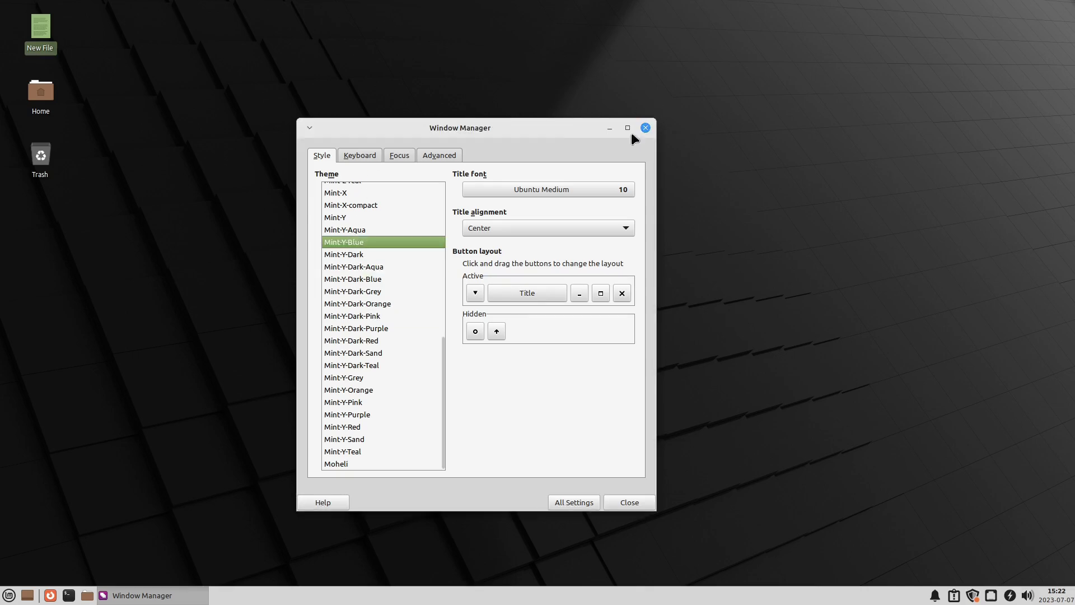
Arrange the settings window beside a file manager window showing the home folder, and open the Appearance settings.
drag(530, 127, 813, 131)
click(86, 594)
drag(460, 172, 196, 182)
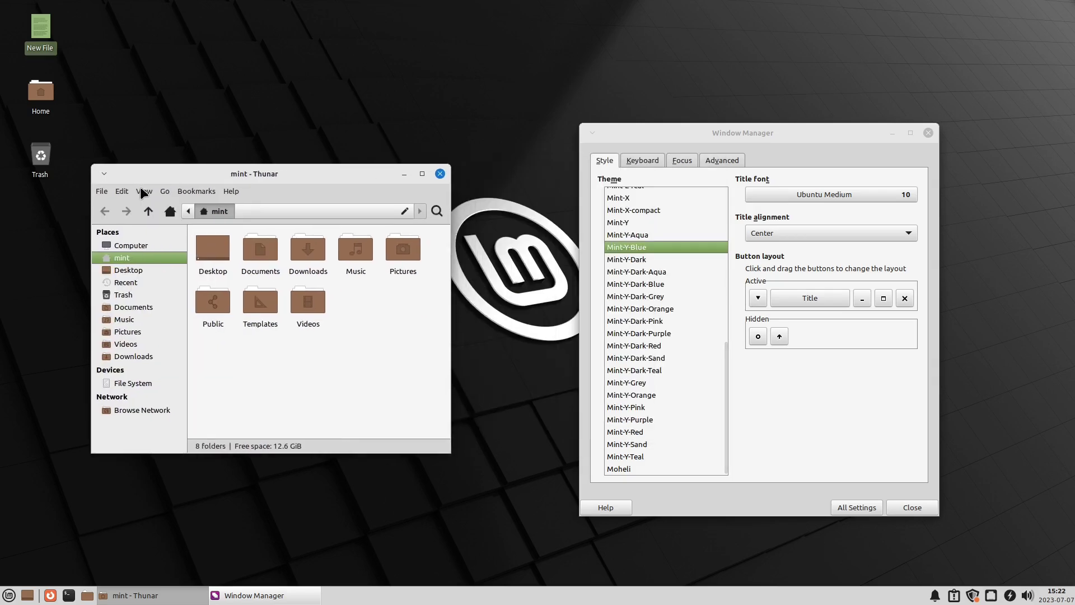
click(857, 507)
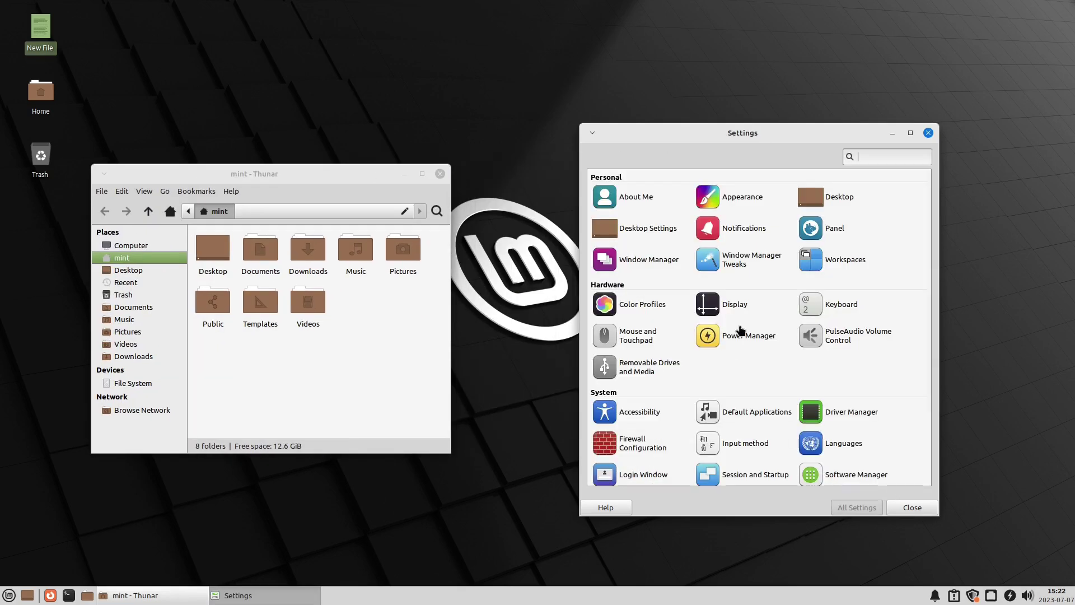
click(731, 199)
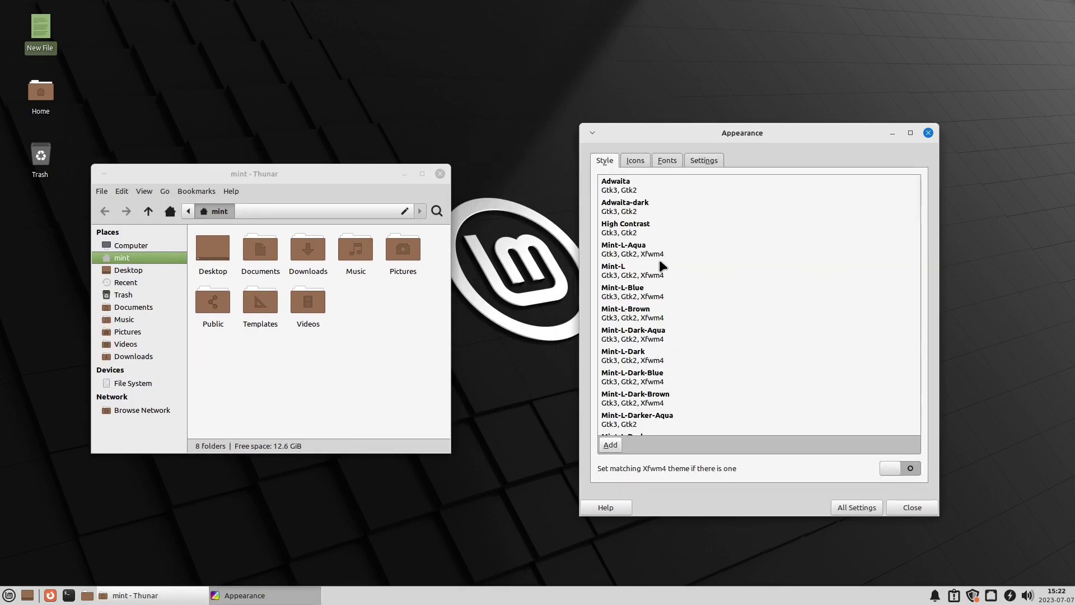
Preview the Adwaita-dark, Mint-L-Aqua, Mint-L-Dark and Mint-L-Dark-Brown application styles.
click(625, 206)
click(624, 249)
click(605, 356)
click(647, 396)
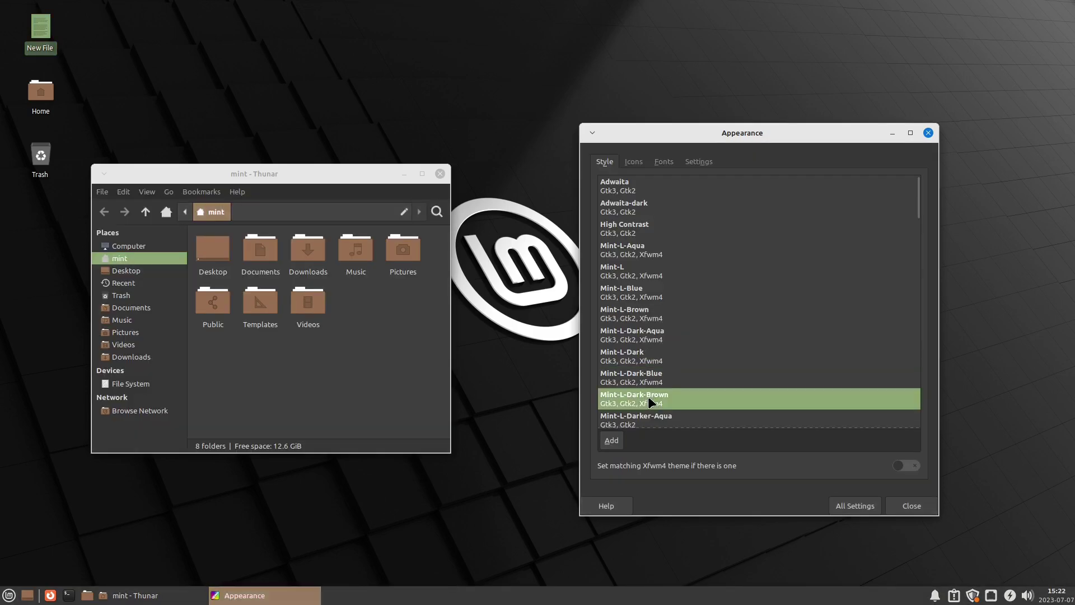
Preview several Mint-Y styles, including Mint-Y-Dark, Mint-Y-Dark-Teal and Mint-Y-Dark-Red, and settle on the Mint-Y-Red style.
scroll(637, 354, down, 15)
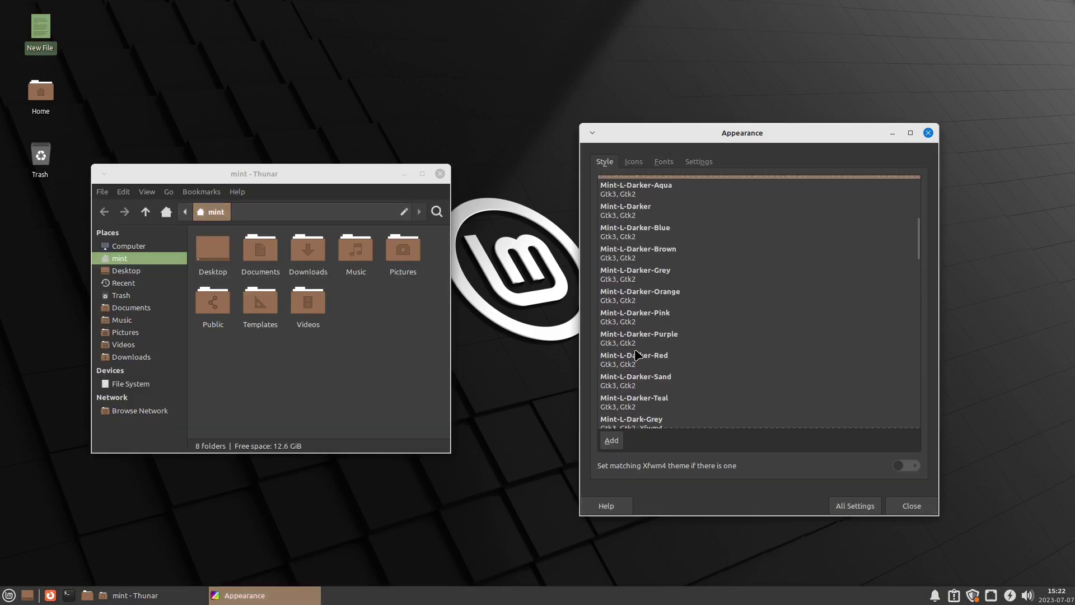
click(639, 355)
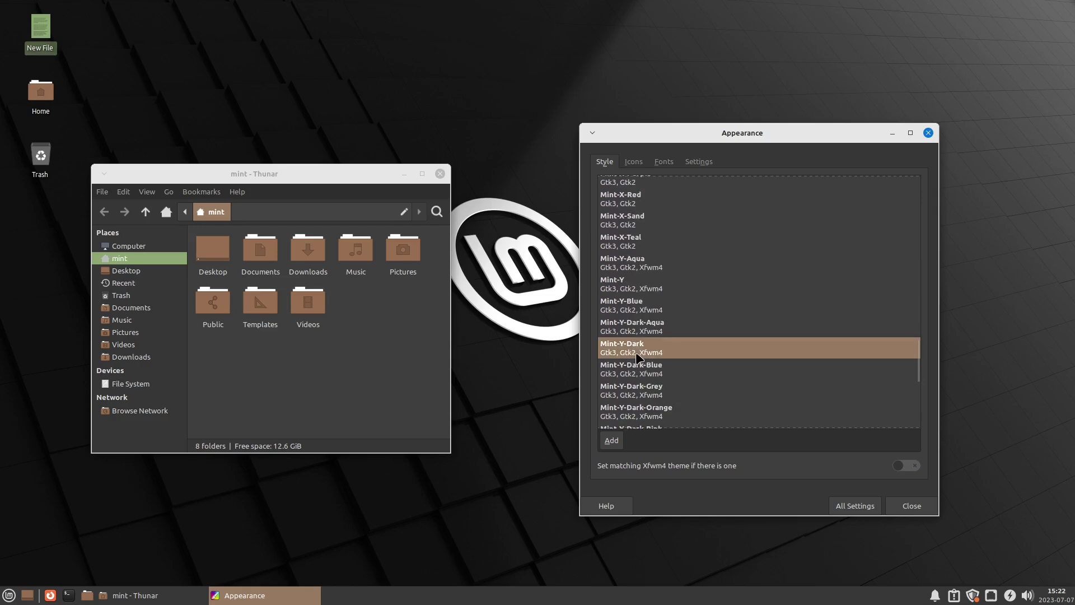
scroll(638, 354, down, 5)
click(639, 355)
click(648, 371)
click(644, 308)
click(652, 292)
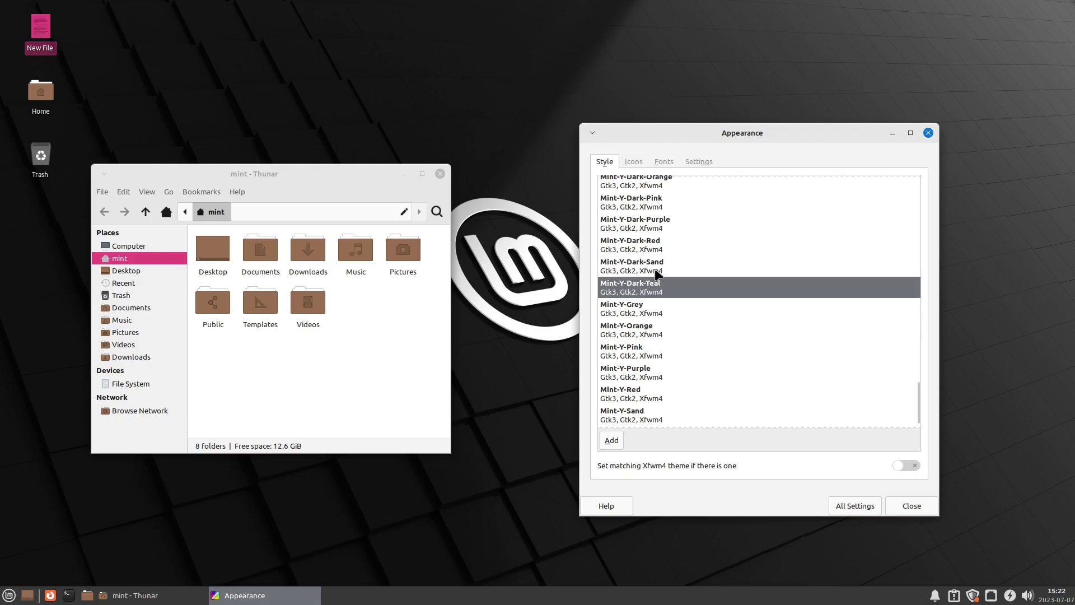
click(654, 246)
scroll(676, 297, down, 1)
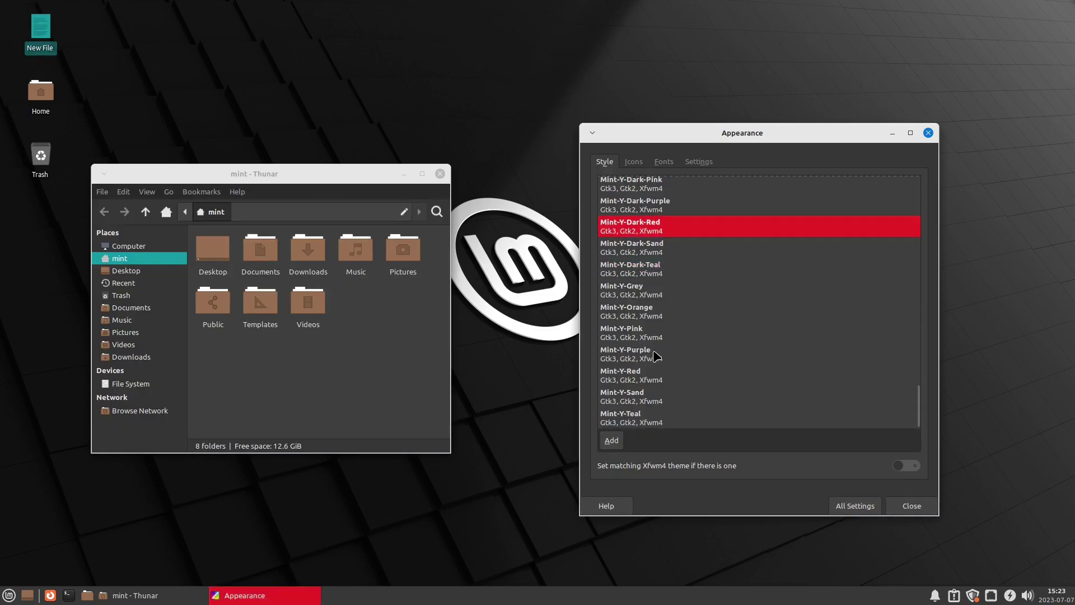
click(649, 383)
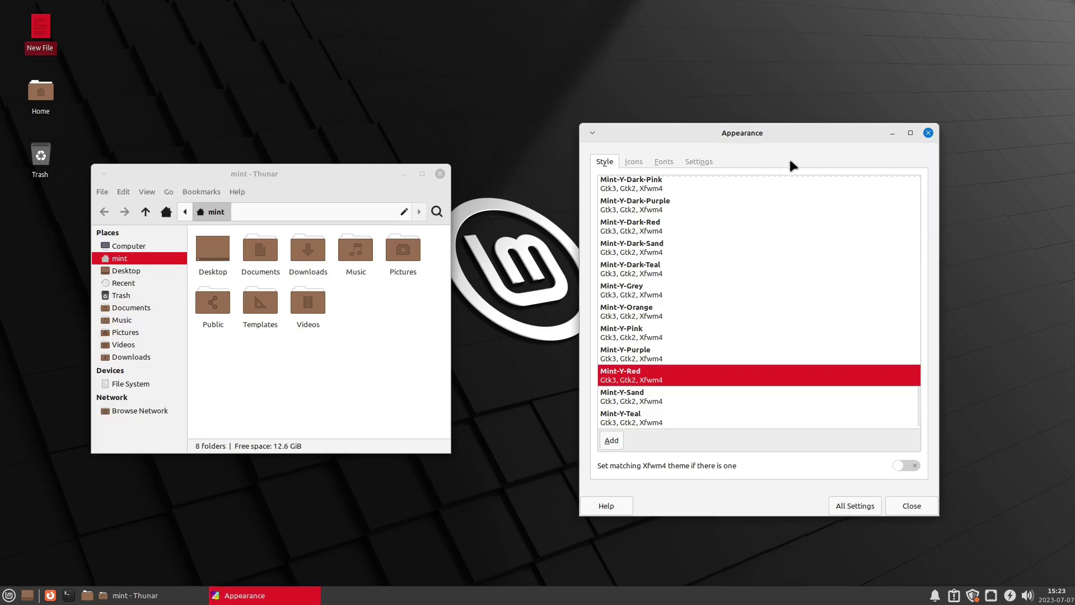
Set the window manager theme to Mint-Y-Red and check how the application menu looks with it.
click(855, 506)
click(644, 255)
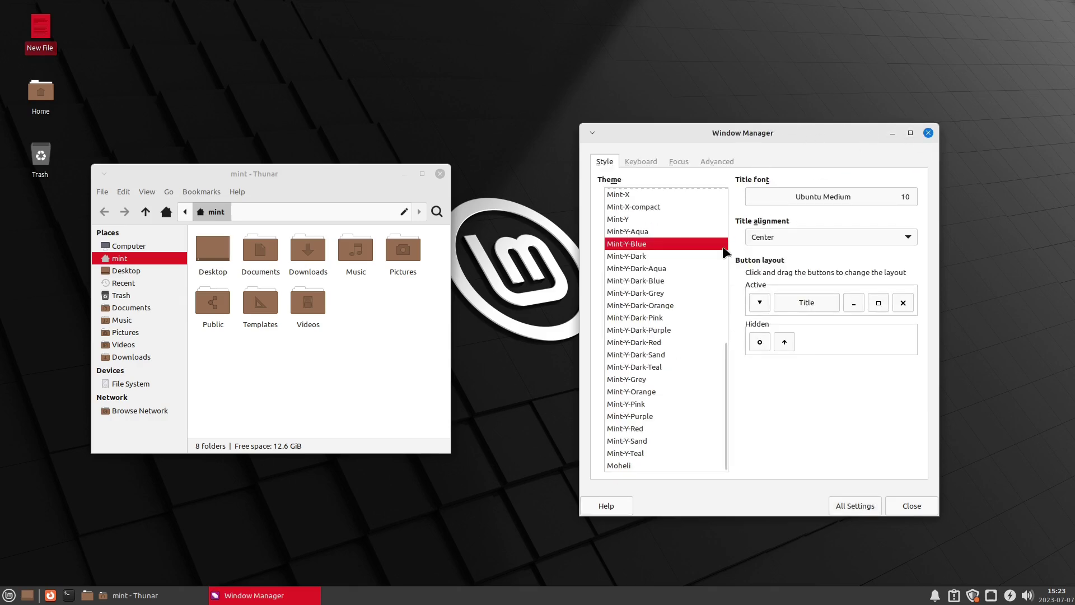
click(633, 429)
click(9, 595)
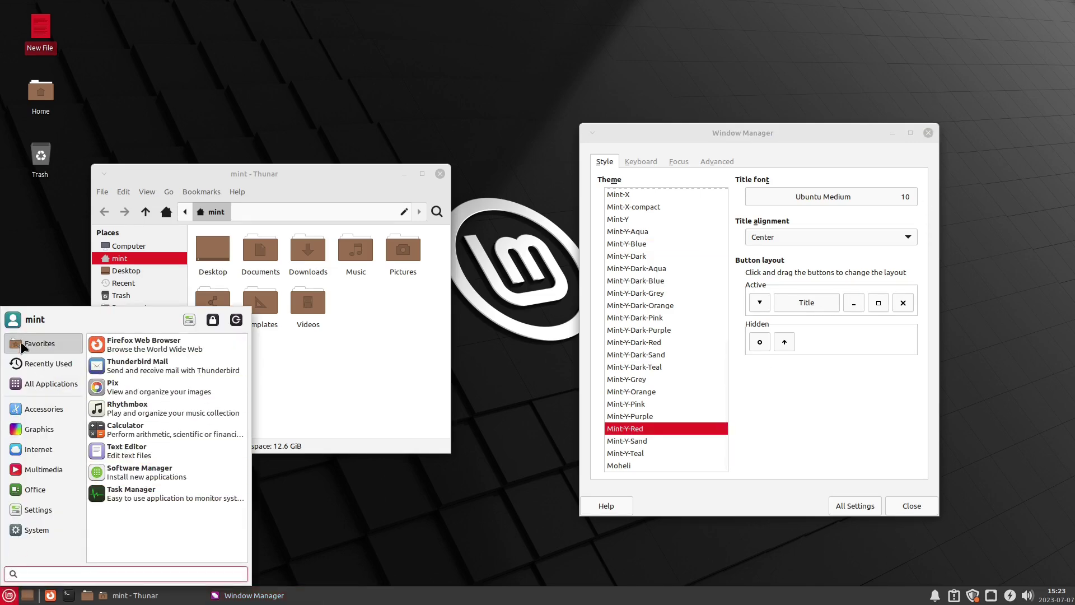
click(495, 506)
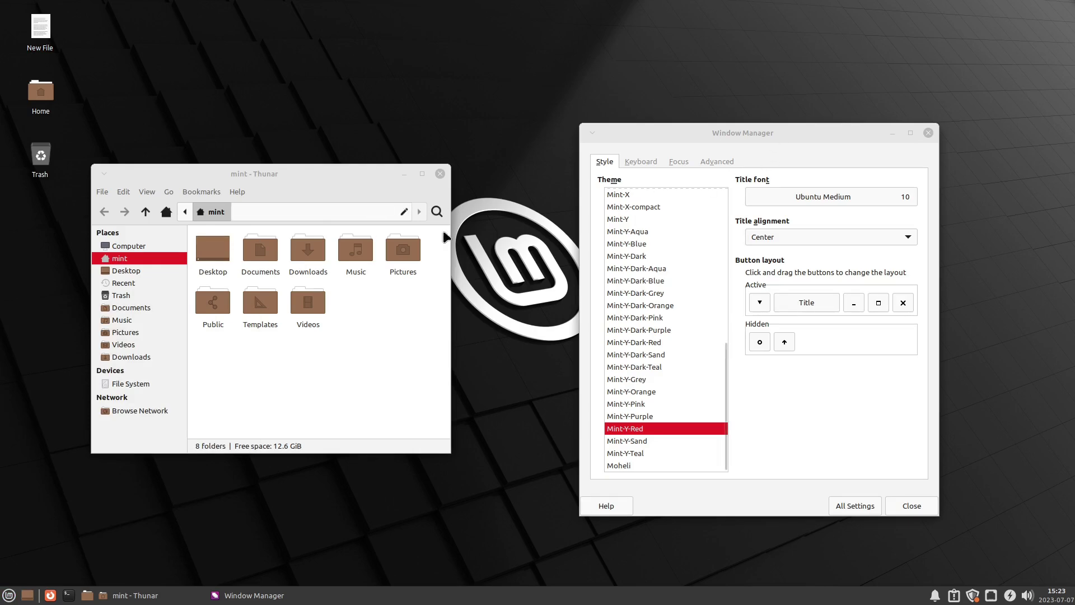
In the Appearance settings, preview the Mint-L-Red icon theme and settle on the Mint-Y-Red icons.
click(854, 511)
click(723, 193)
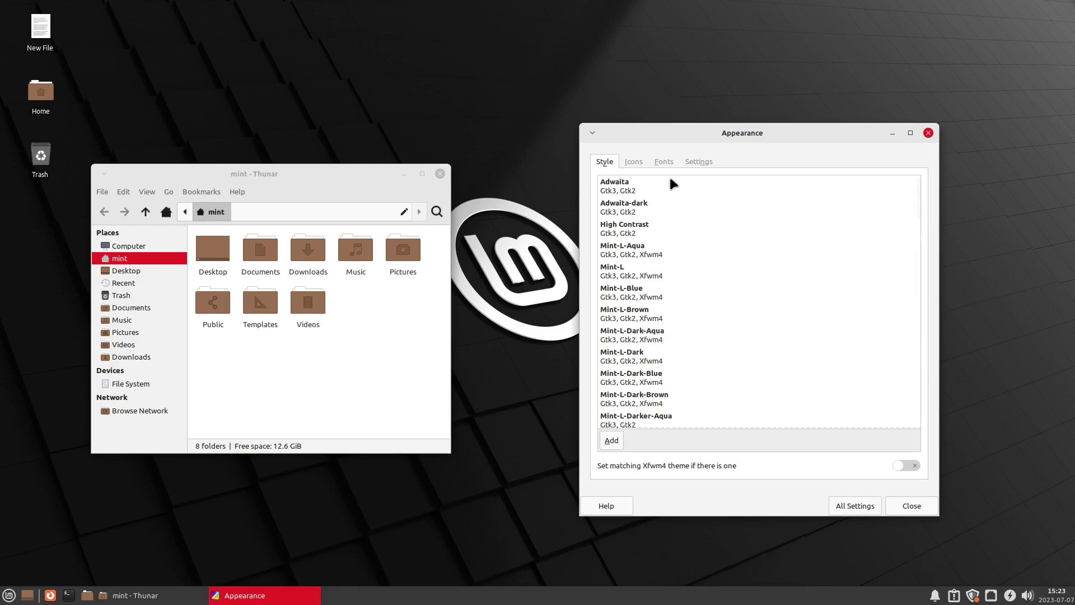
click(633, 162)
scroll(709, 363, down, 5)
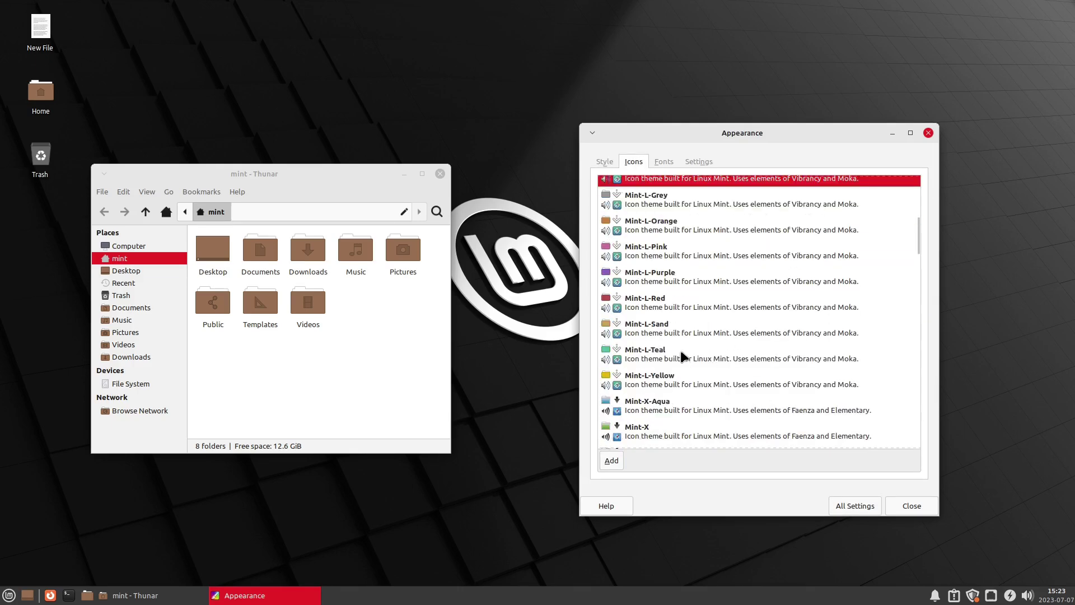
click(668, 302)
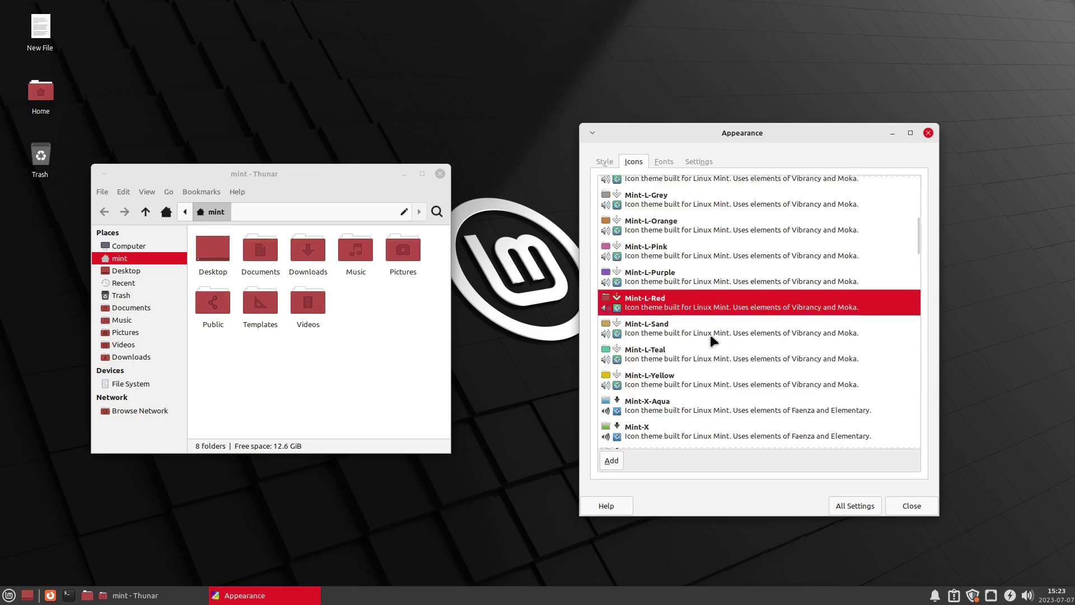
scroll(674, 335, down, 10)
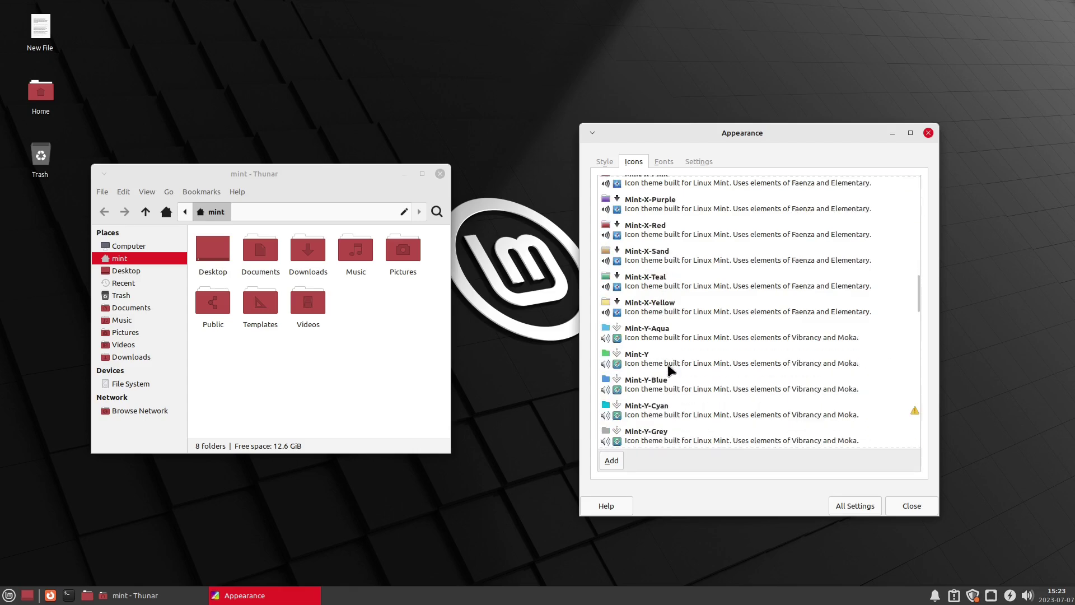
scroll(672, 376, down, 5)
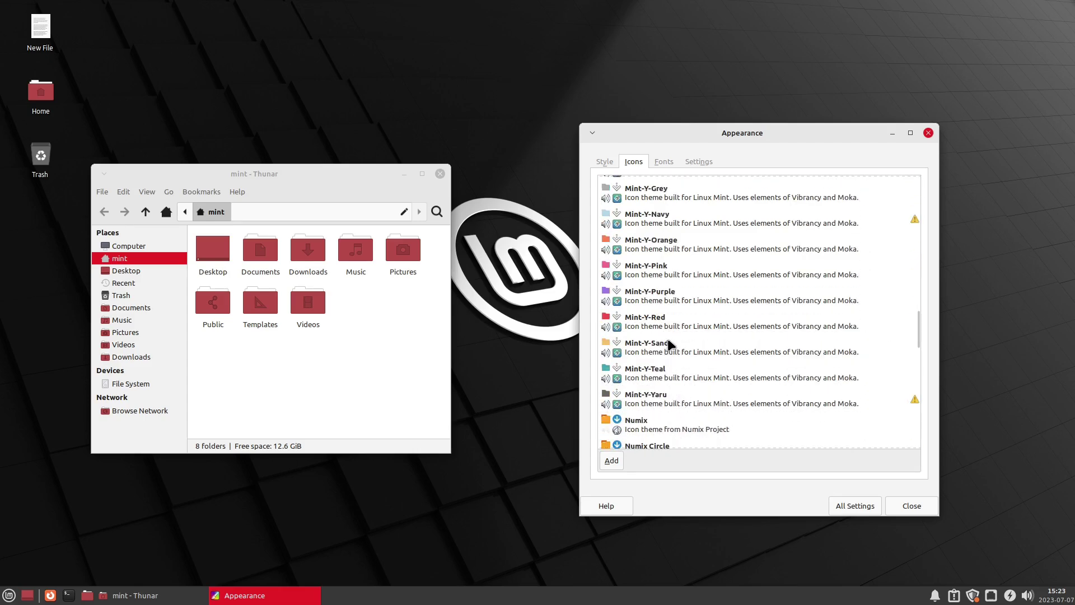
click(658, 319)
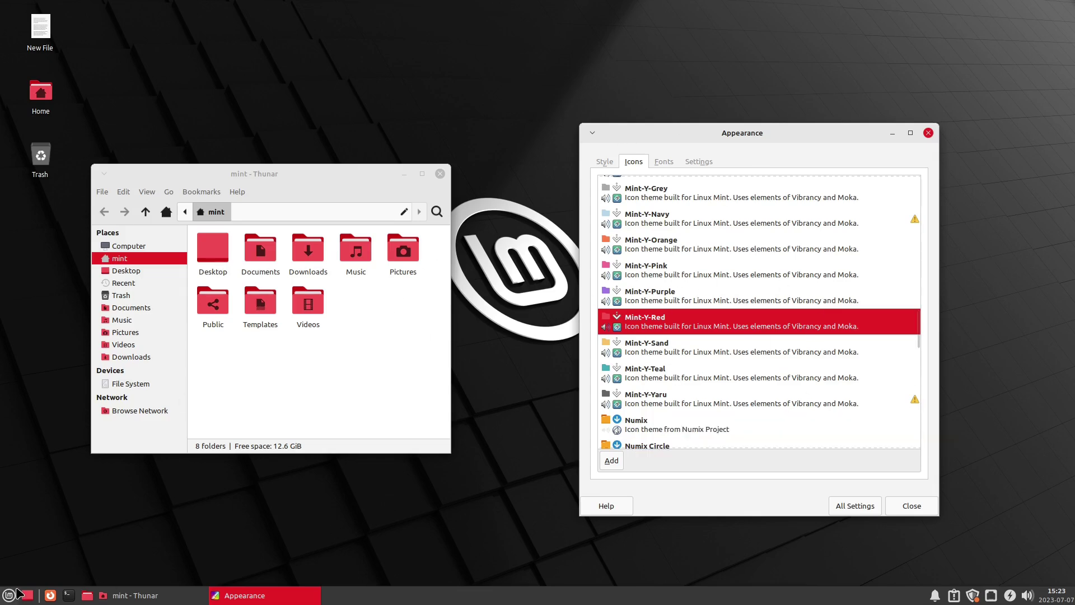
Open the Software Manager from the full settings overview and move its window clear of the settings window.
click(856, 506)
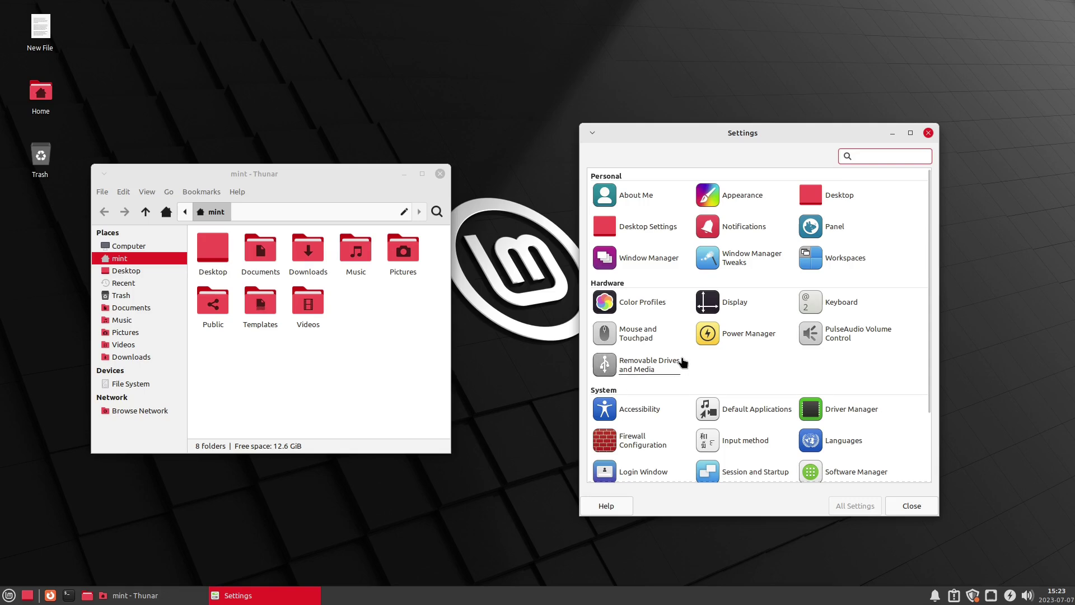
scroll(731, 378, down, 3)
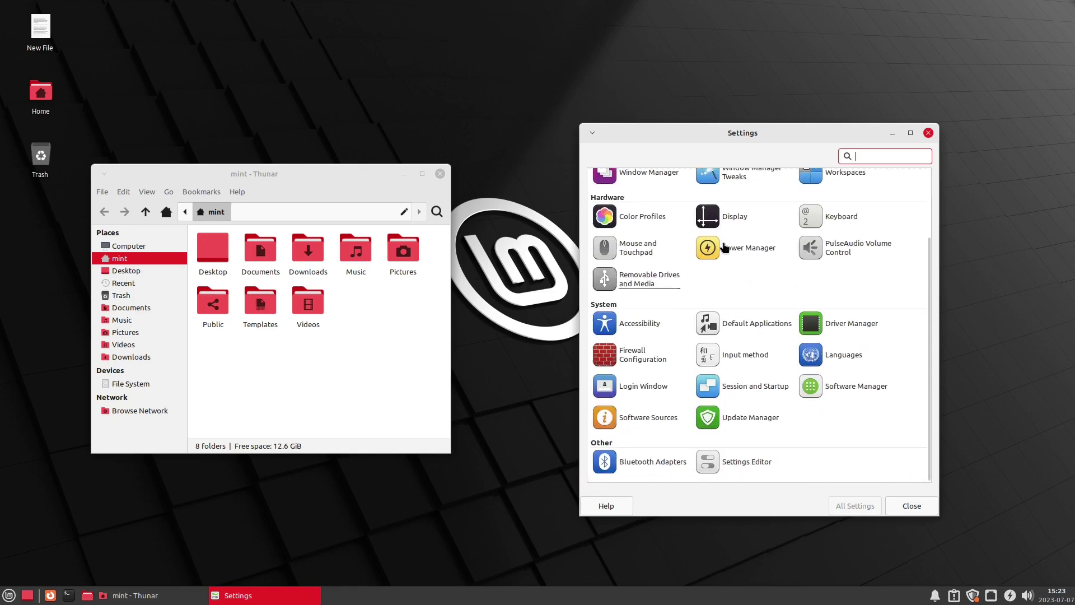
click(837, 391)
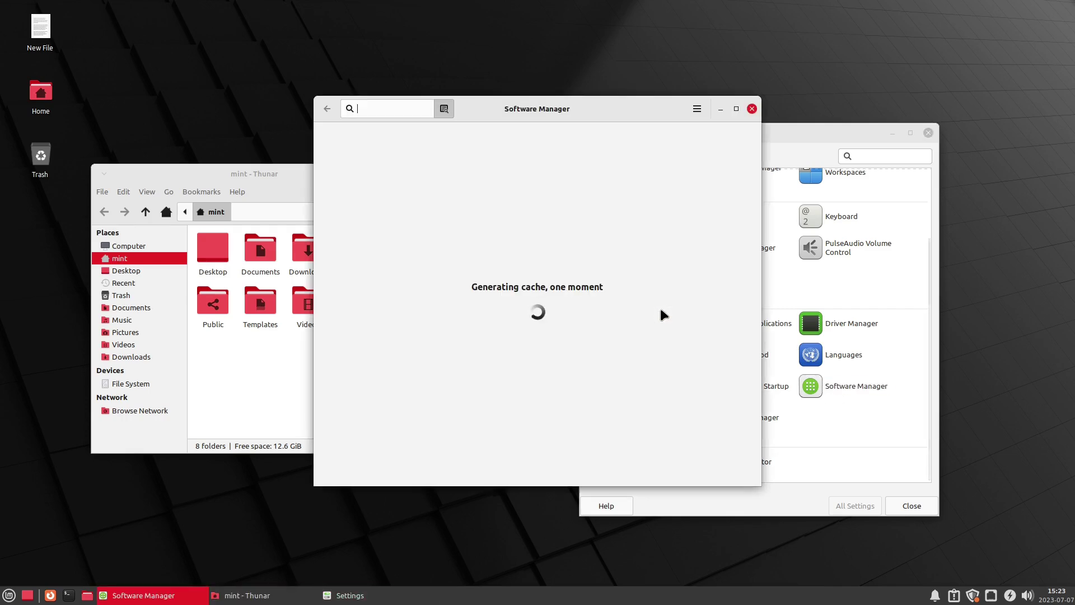
drag(576, 109, 343, 36)
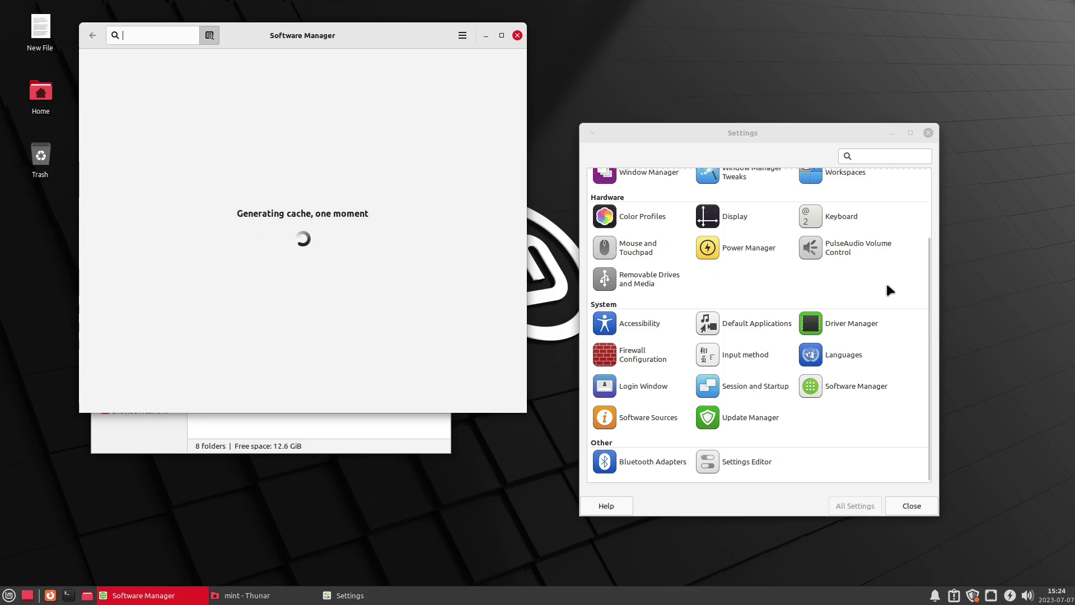
Open the Settings Editor and examine the properties of the displays, thunar-volman, thunar and xfce4-desktop channels.
click(742, 295)
click(748, 464)
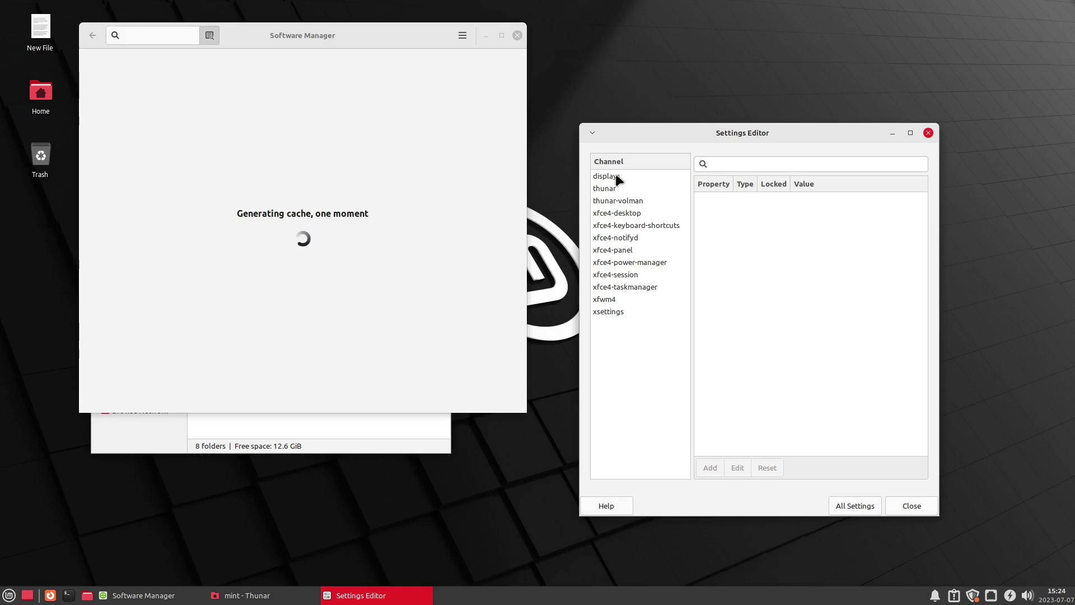
click(616, 177)
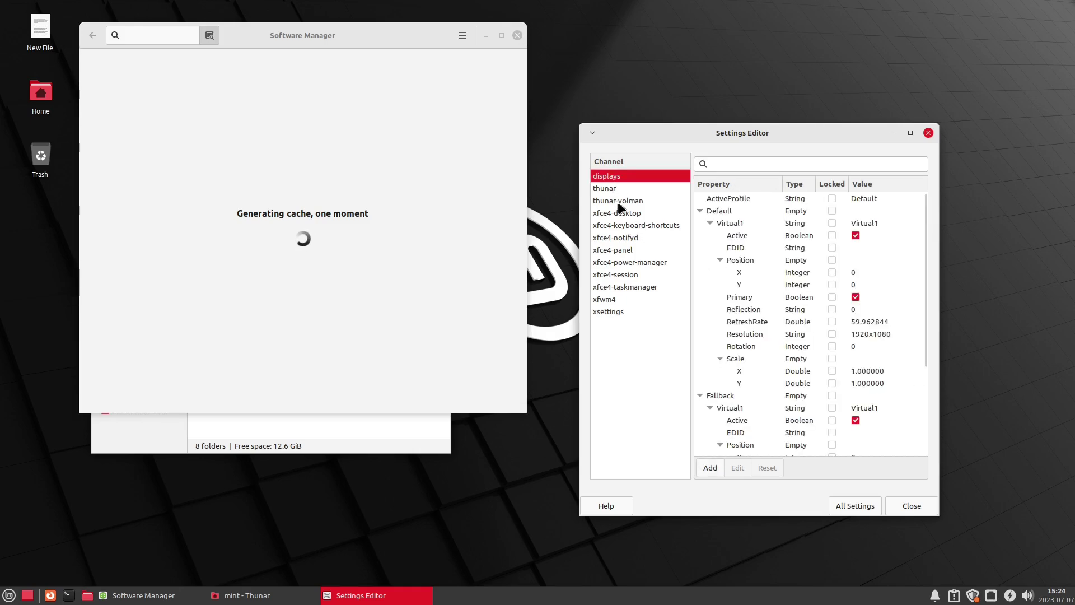
click(616, 201)
click(616, 215)
click(613, 191)
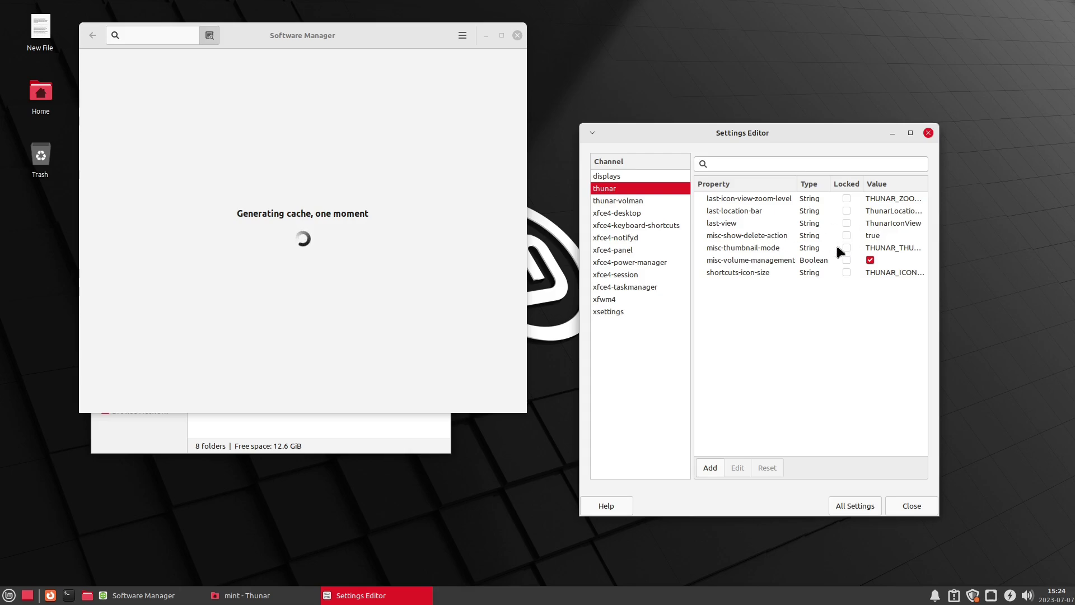
click(635, 215)
scroll(852, 324, down, 5)
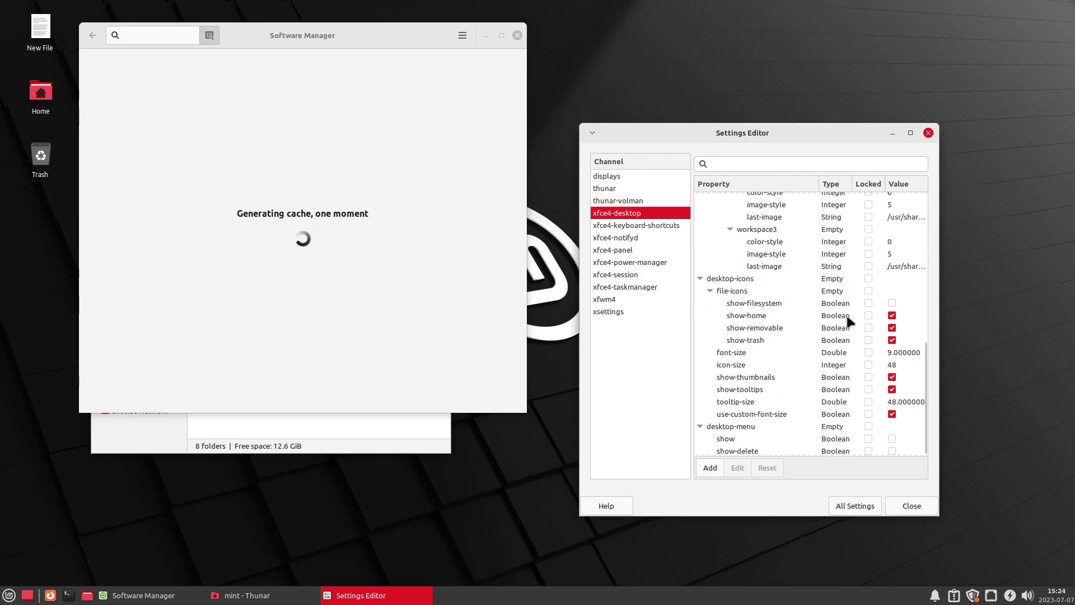
scroll(868, 380, up, 5)
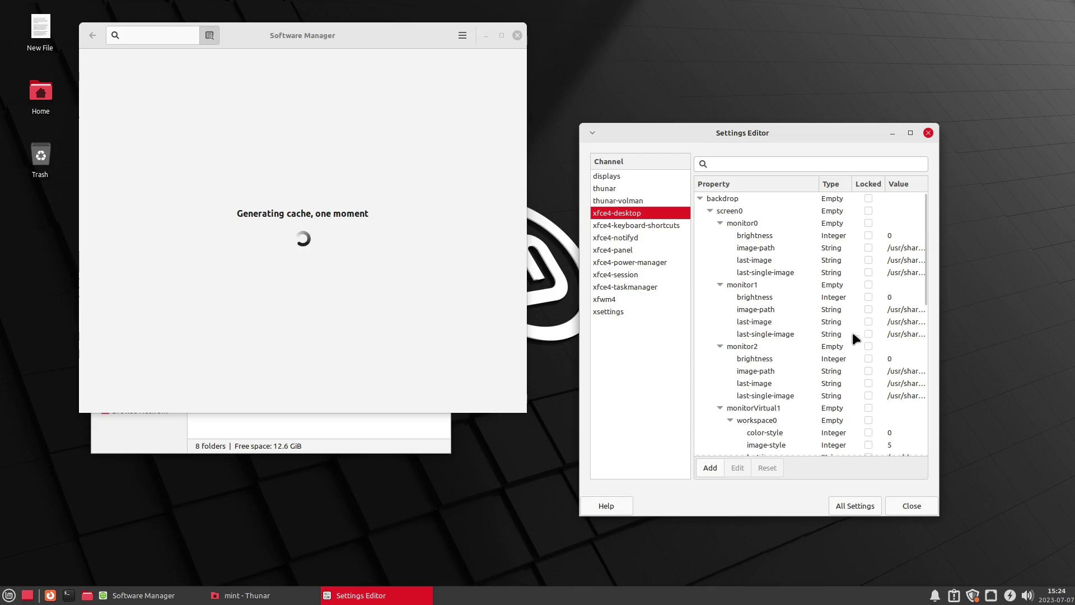
Examine the xfce4-keyboard-shortcuts, xfce4-notifyd and xfce4-panel channels, reading through the panel and plugin properties.
click(638, 227)
click(630, 239)
click(627, 251)
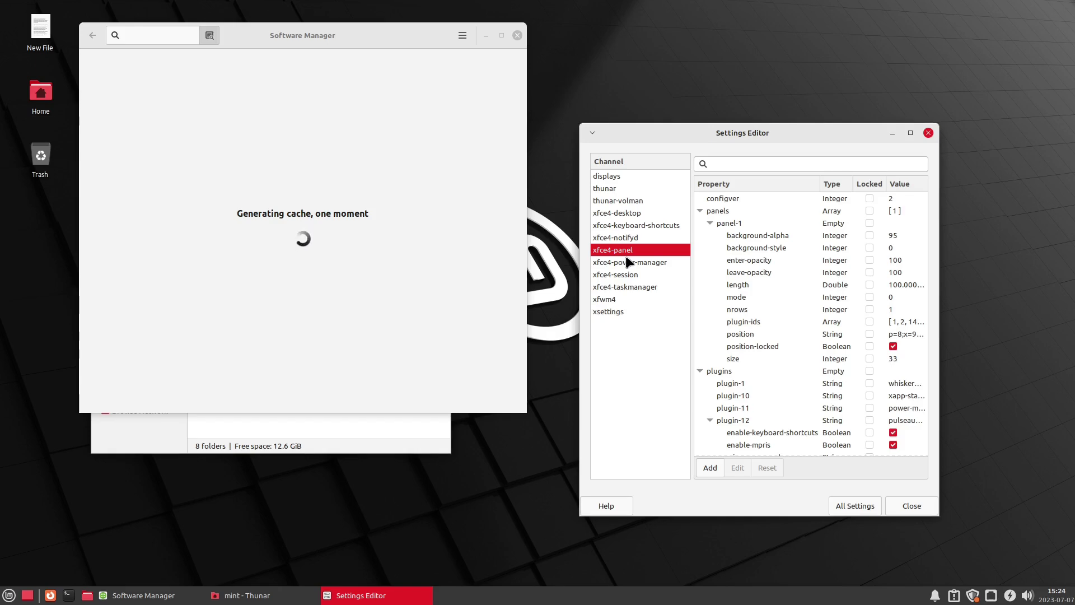
scroll(852, 332, down, 5)
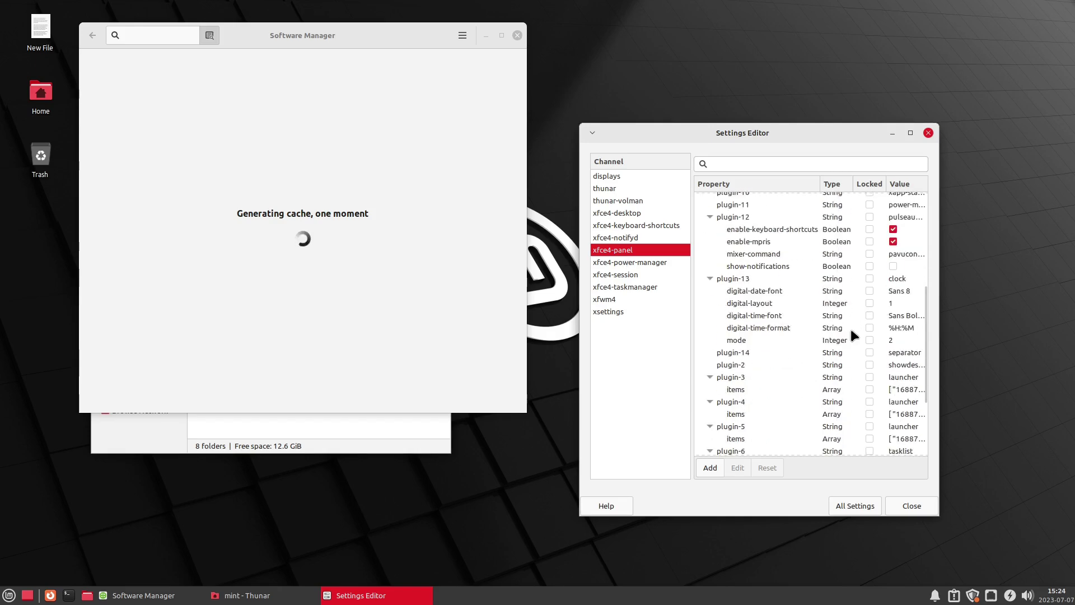
scroll(852, 331, down, 2)
scroll(787, 302, up, 8)
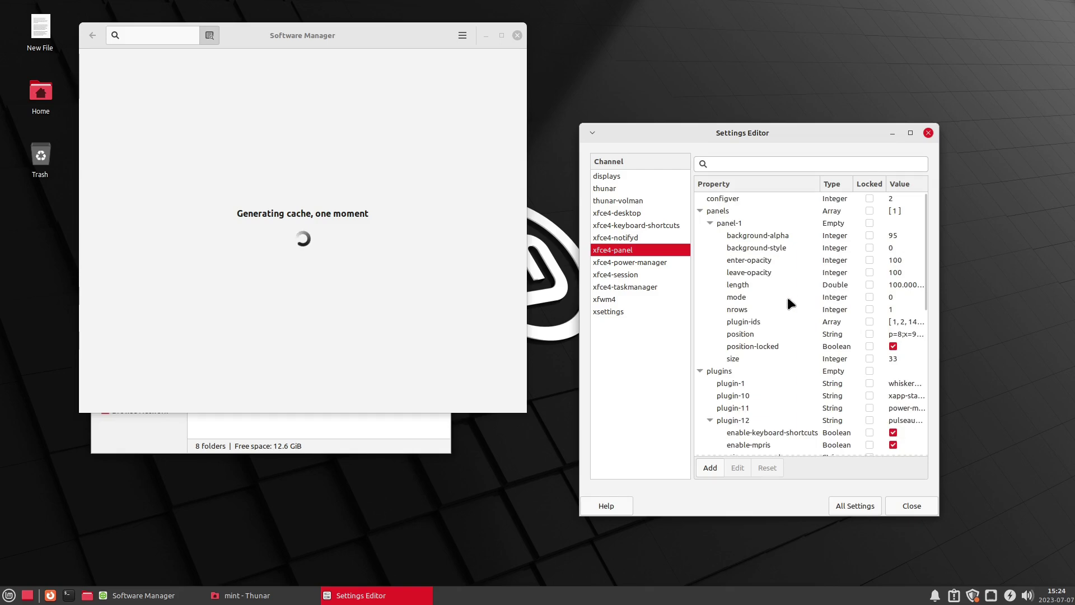
Return to the settings overview, then close the Settings, Software Manager and file manager windows to clear the desktop.
click(849, 507)
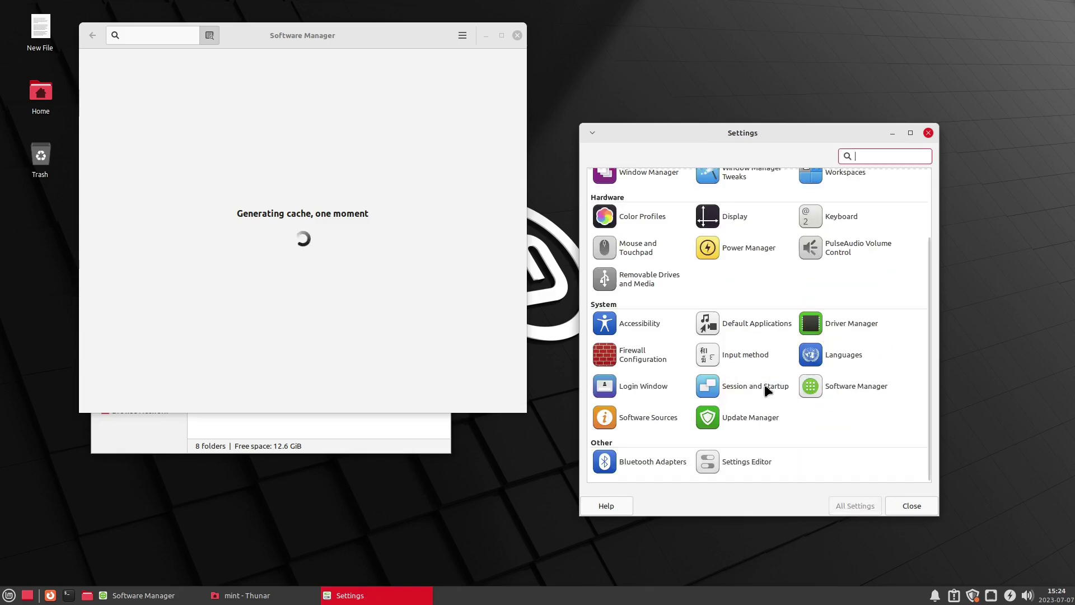
scroll(786, 453, up, 3)
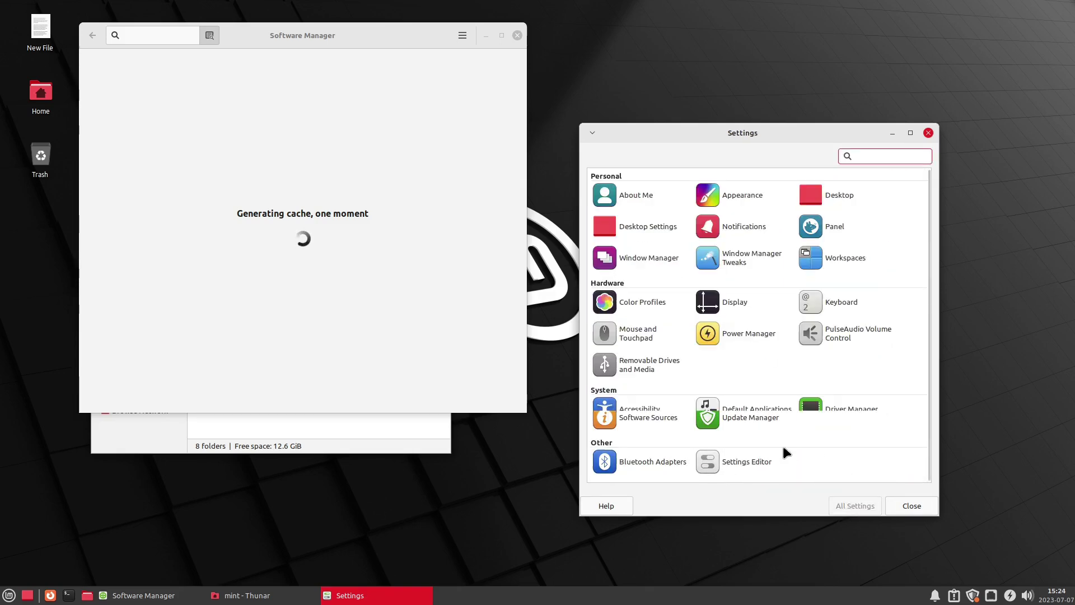
click(929, 133)
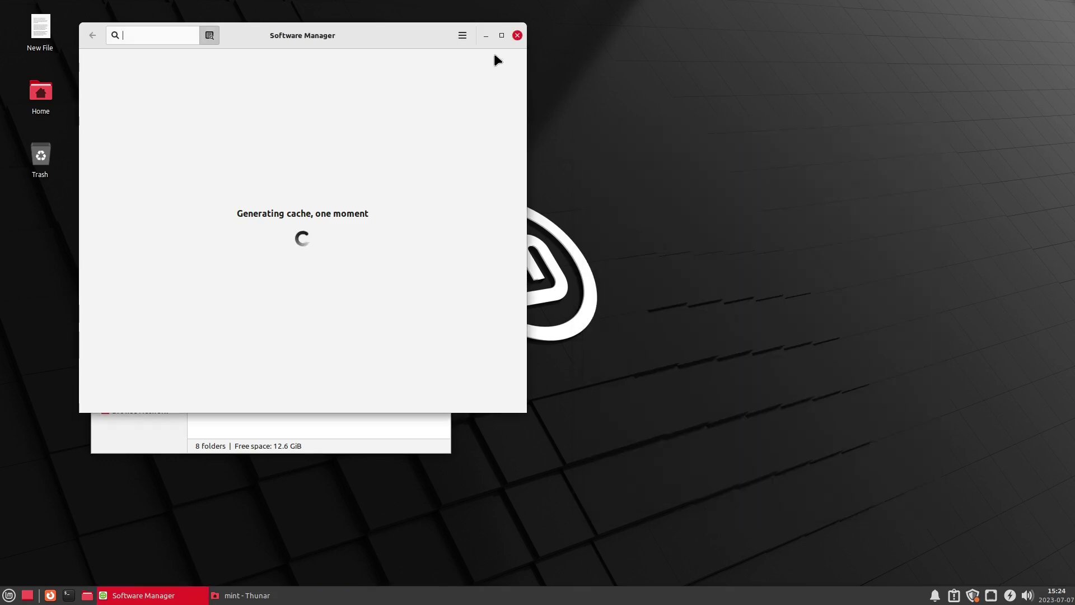
click(517, 35)
drag(368, 170, 746, 170)
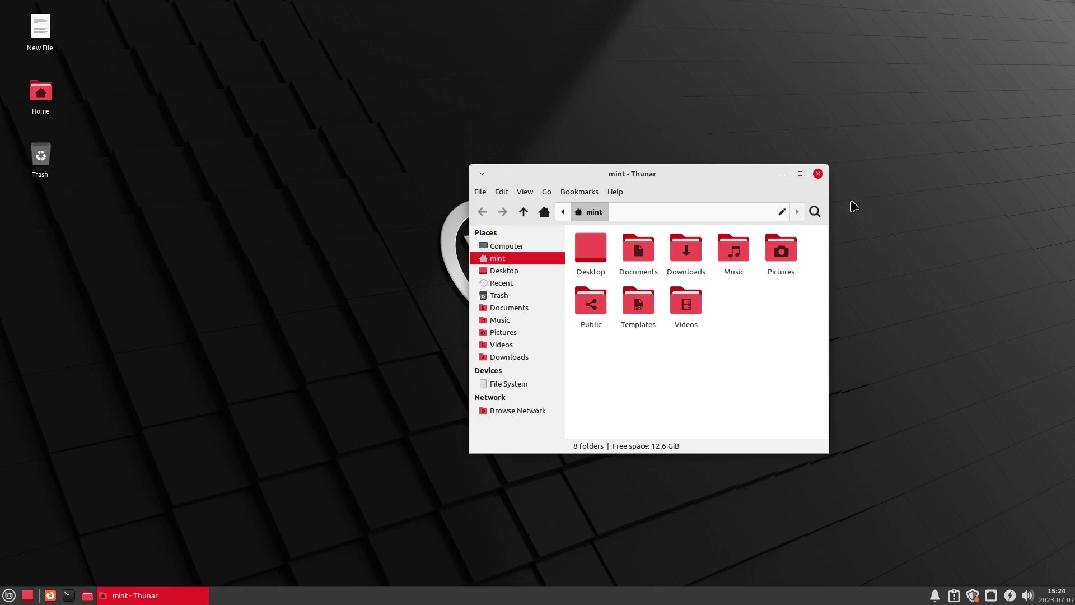
click(818, 174)
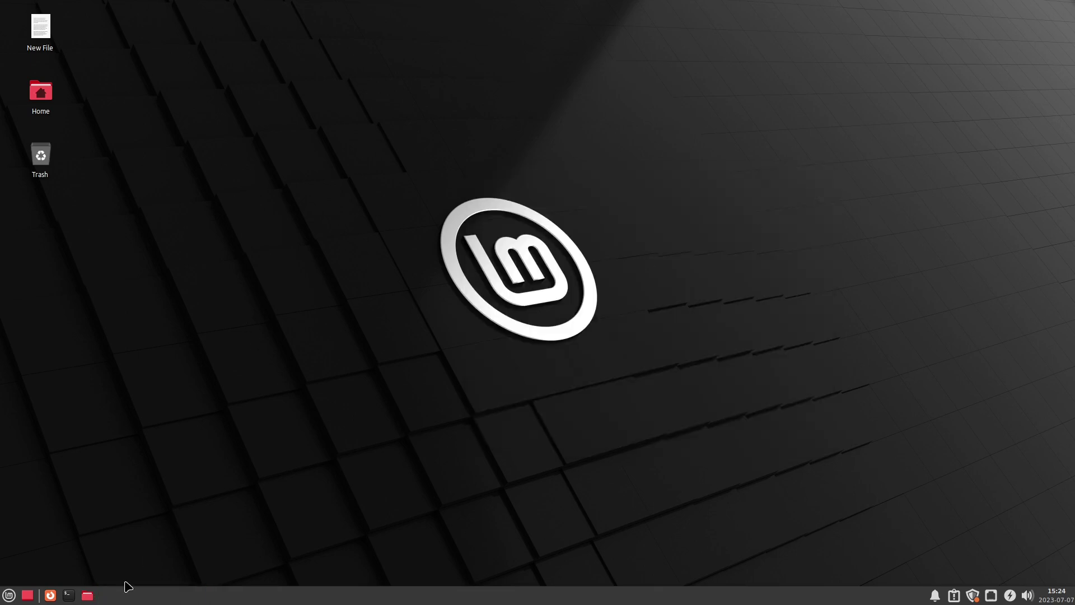
Open the application menu and look through the applications in the Accessories category.
click(8, 596)
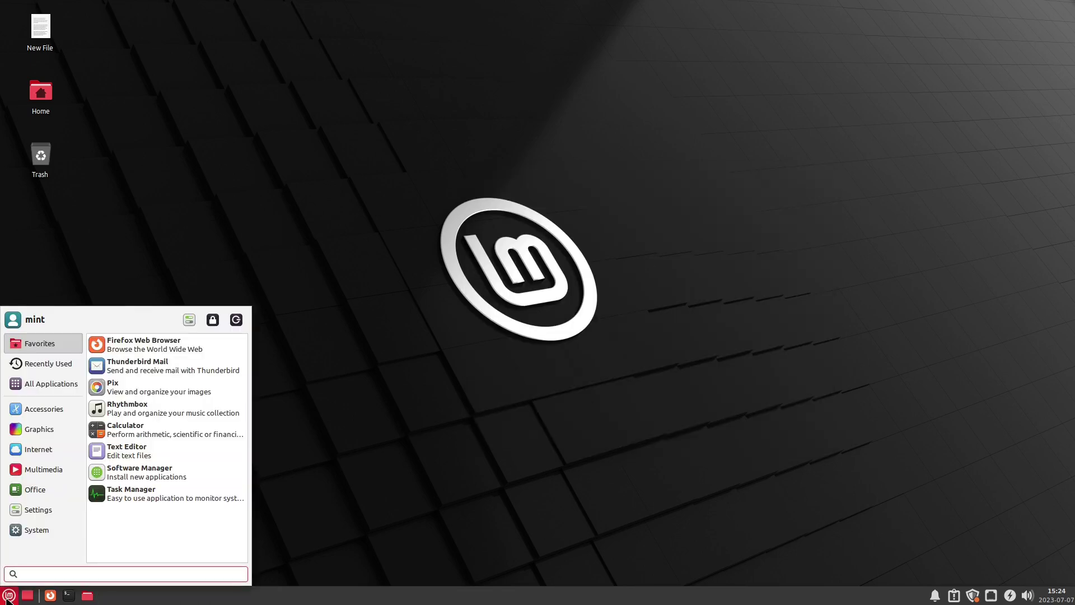
click(48, 412)
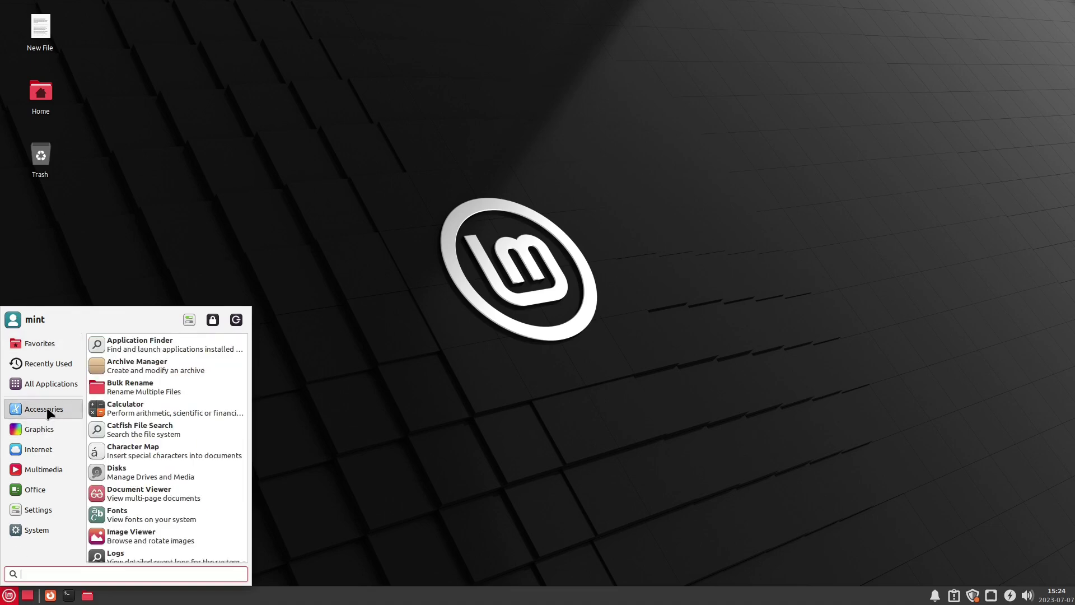
scroll(190, 426, down, 5)
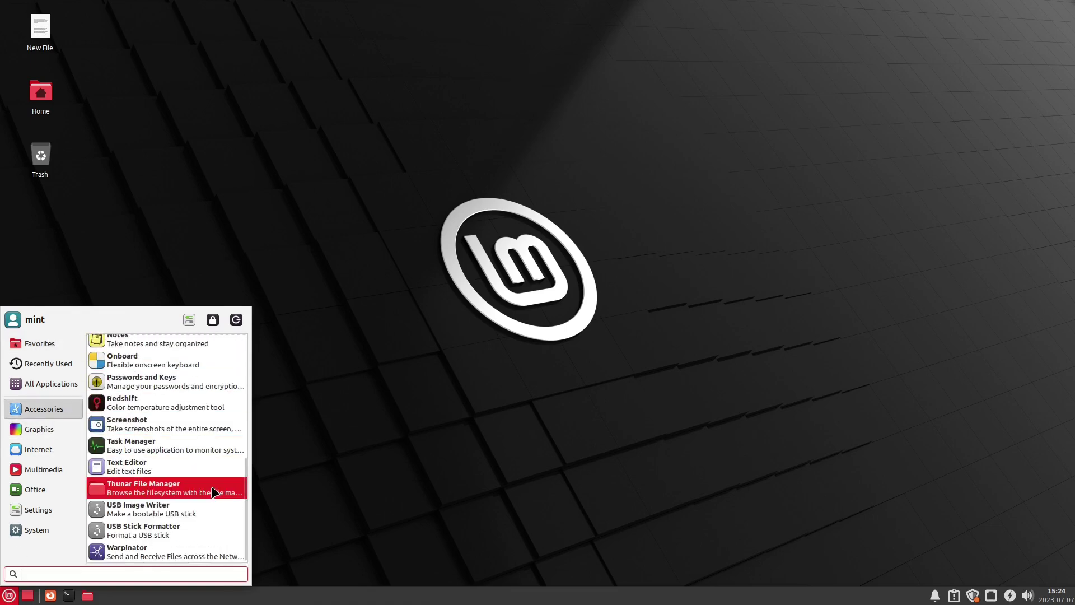
scroll(202, 532, up, 3)
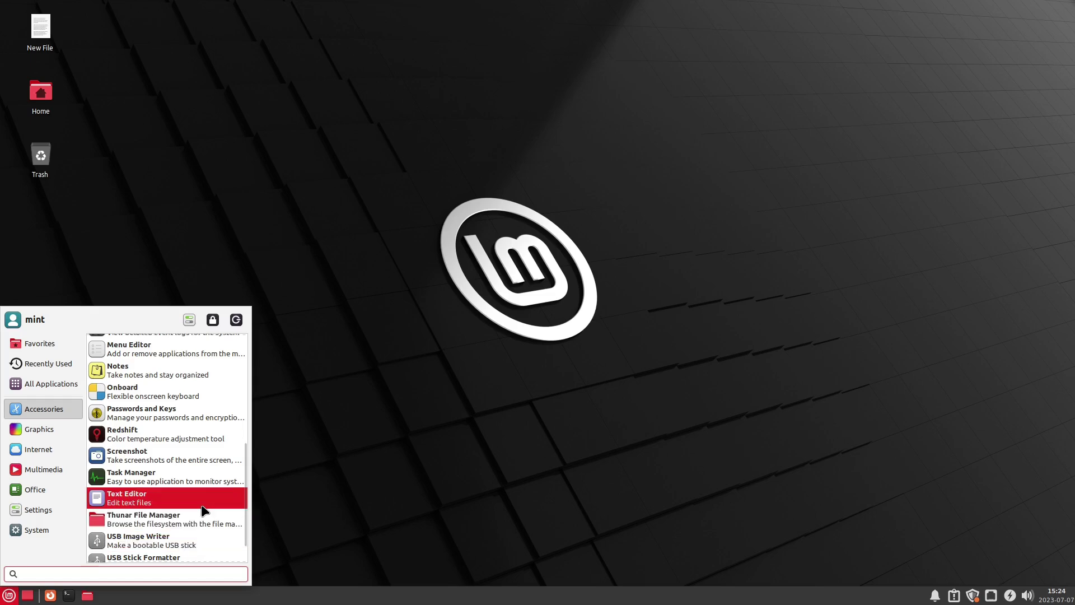
scroll(203, 511, up, 3)
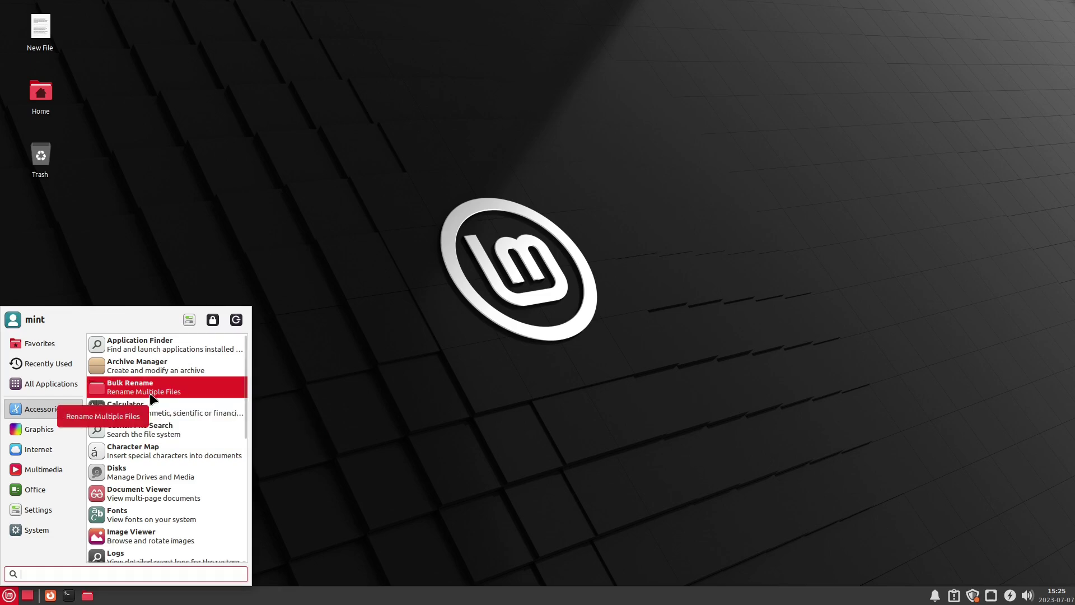
scroll(188, 442, down, 2)
scroll(216, 430, down, 1)
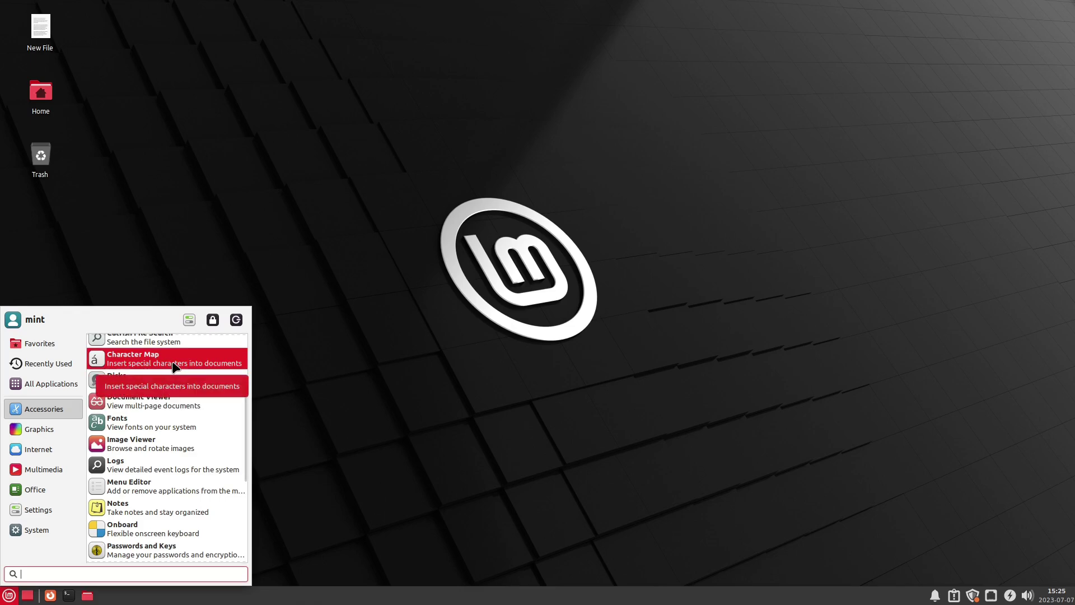
scroll(187, 476, down, 5)
scroll(190, 485, down, 1)
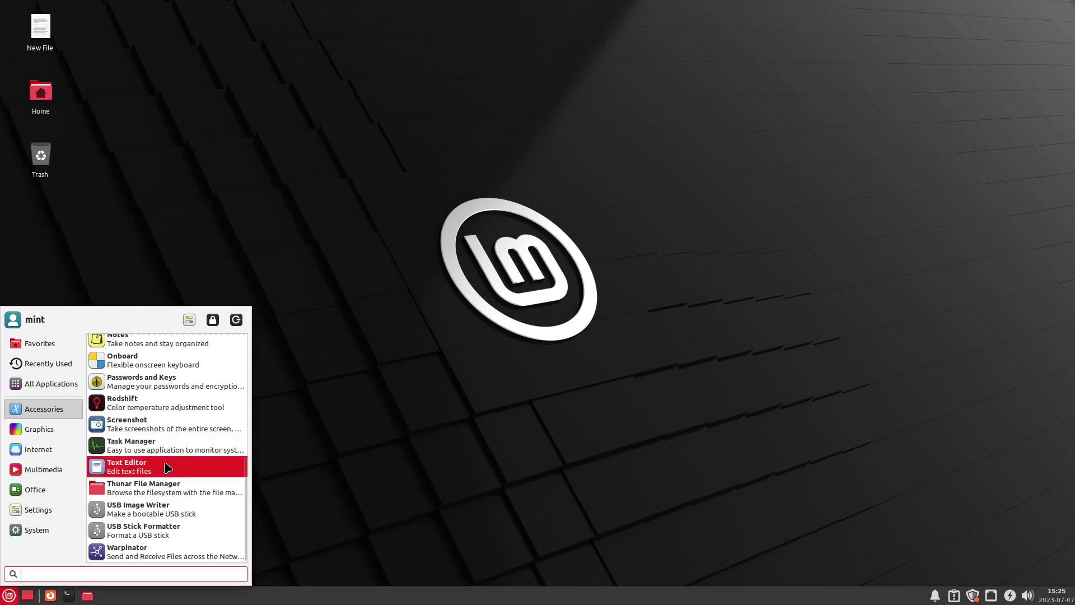
scroll(168, 468, up, 5)
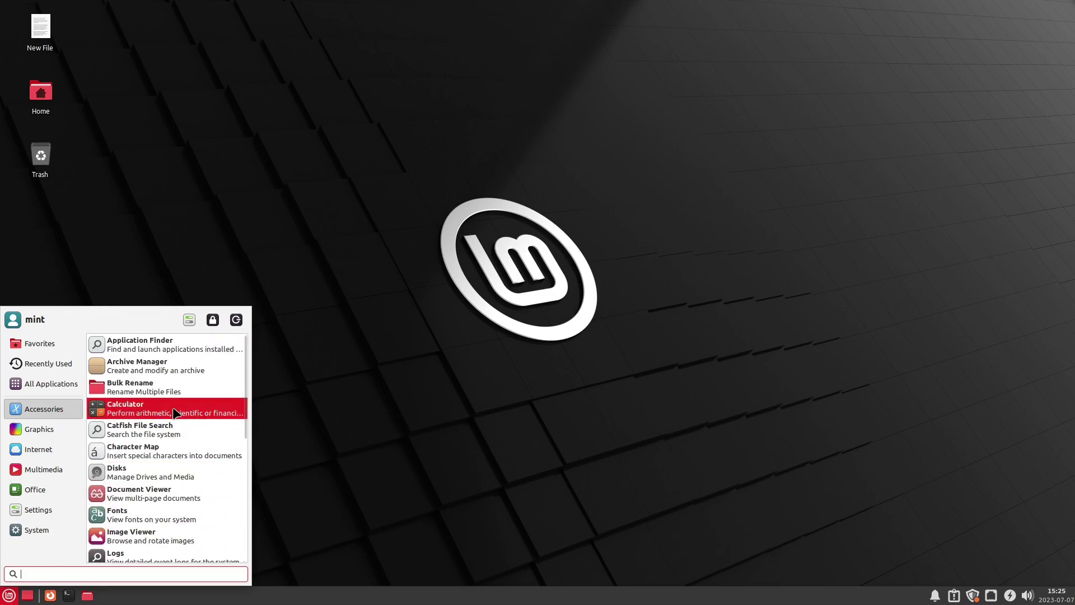
Browse the applications in the Graphics, Internet, Multimedia and Office categories of the application menu.
click(46, 429)
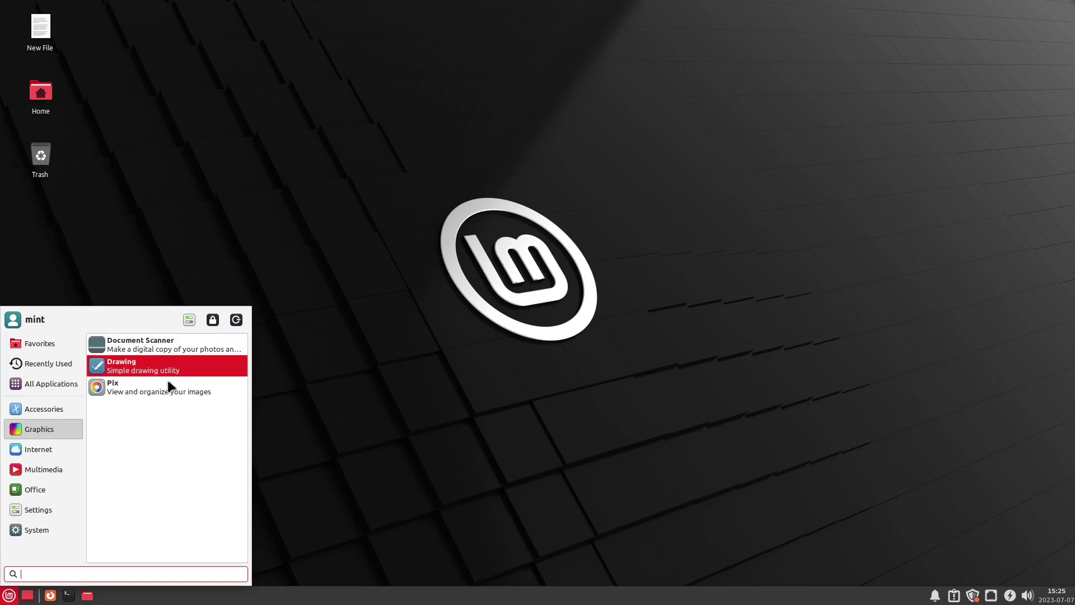
click(39, 443)
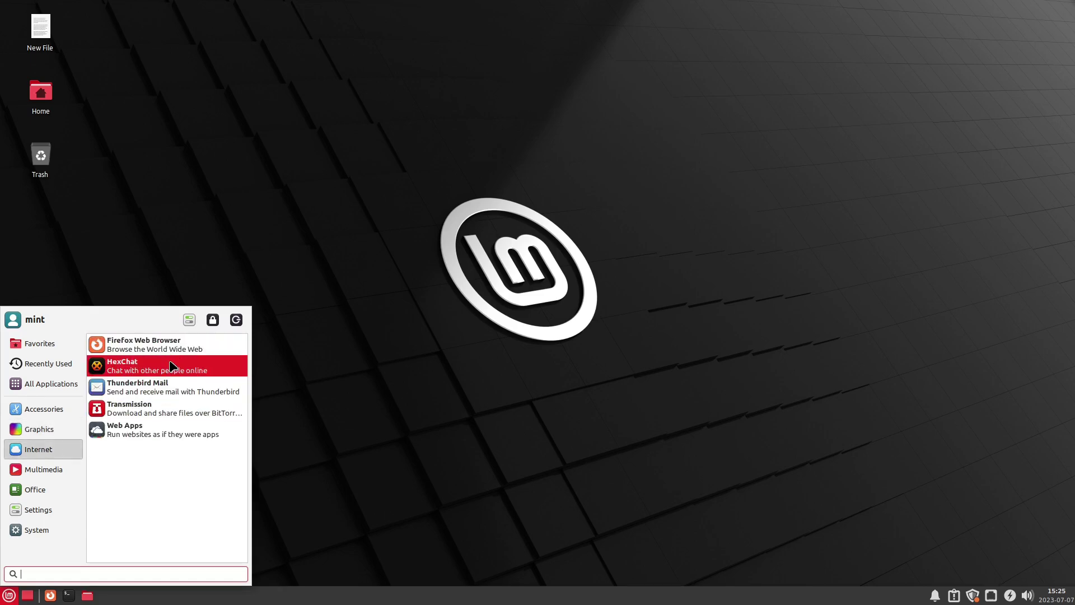
click(54, 466)
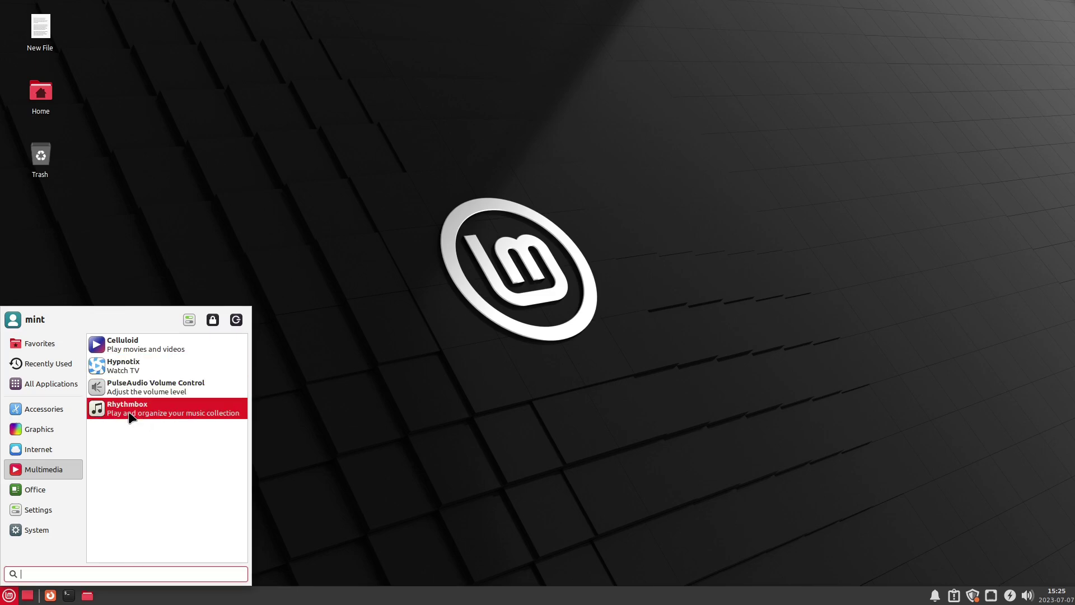
click(38, 492)
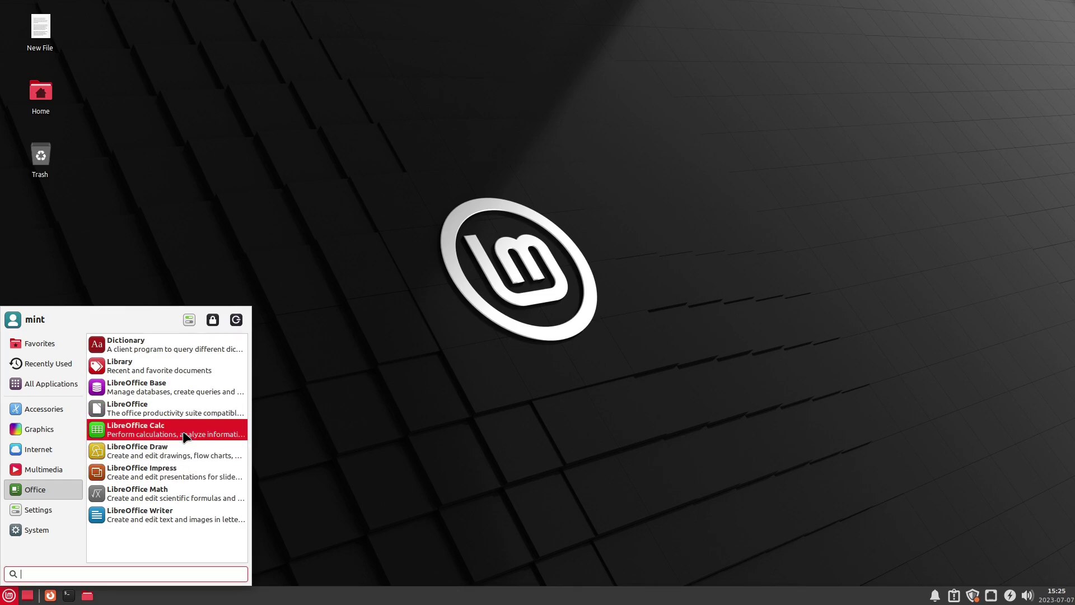
Look over the Settings category, read through the System category's tools, and close the application menu.
mouse_move(35, 474)
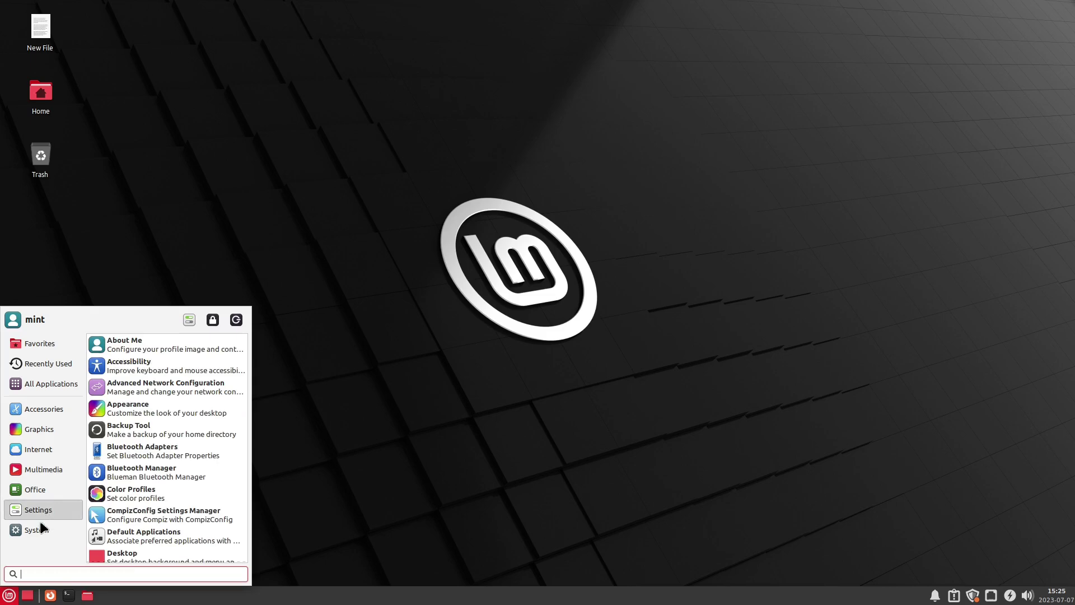
mouse_move(42, 532)
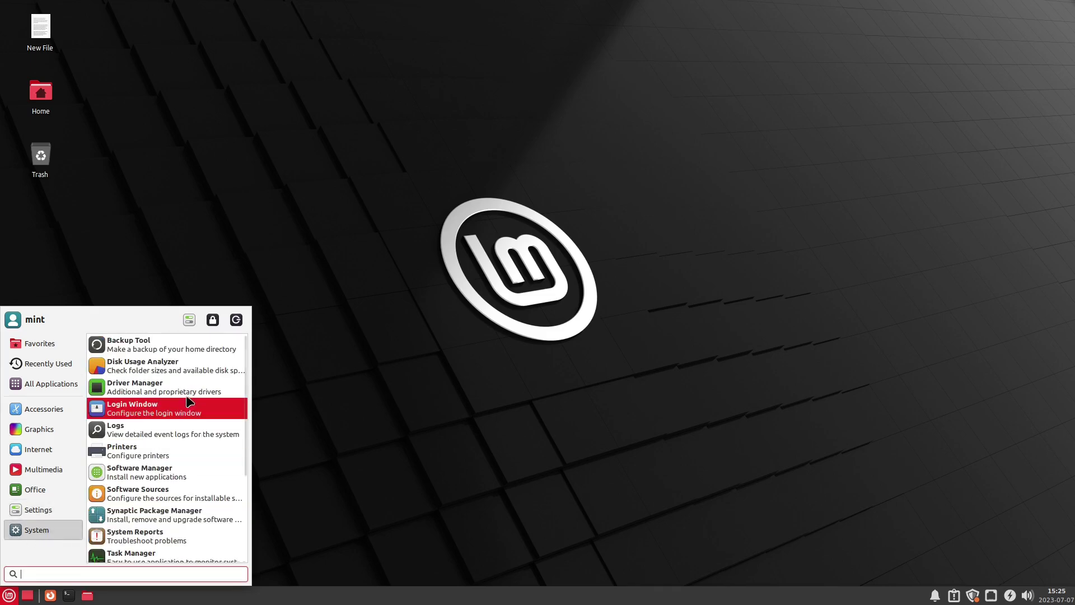
scroll(179, 406, down, 5)
scroll(218, 431, up, 5)
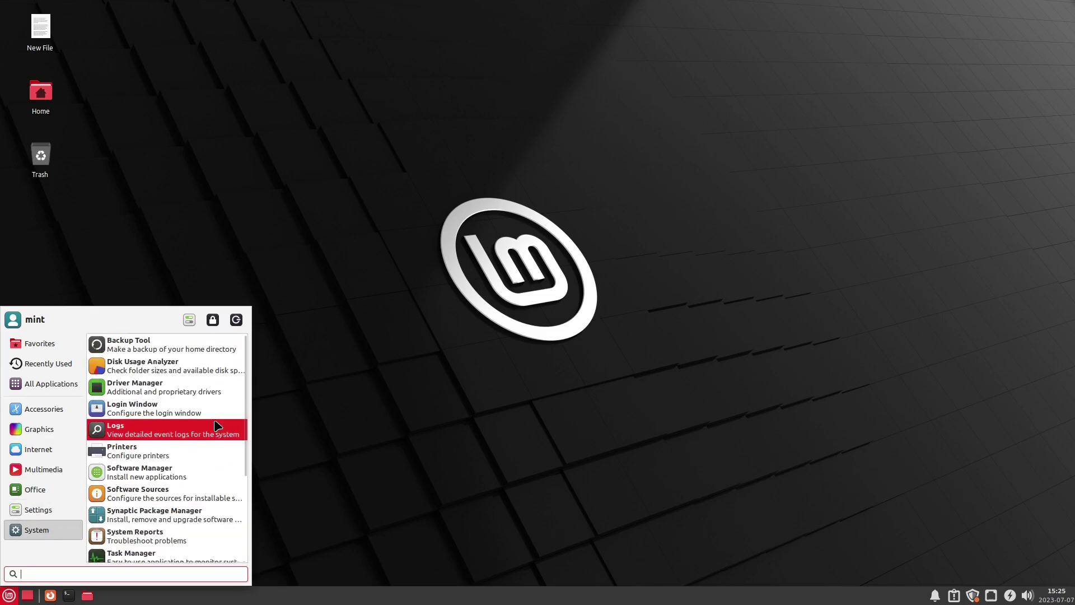
scroll(184, 351, down, 5)
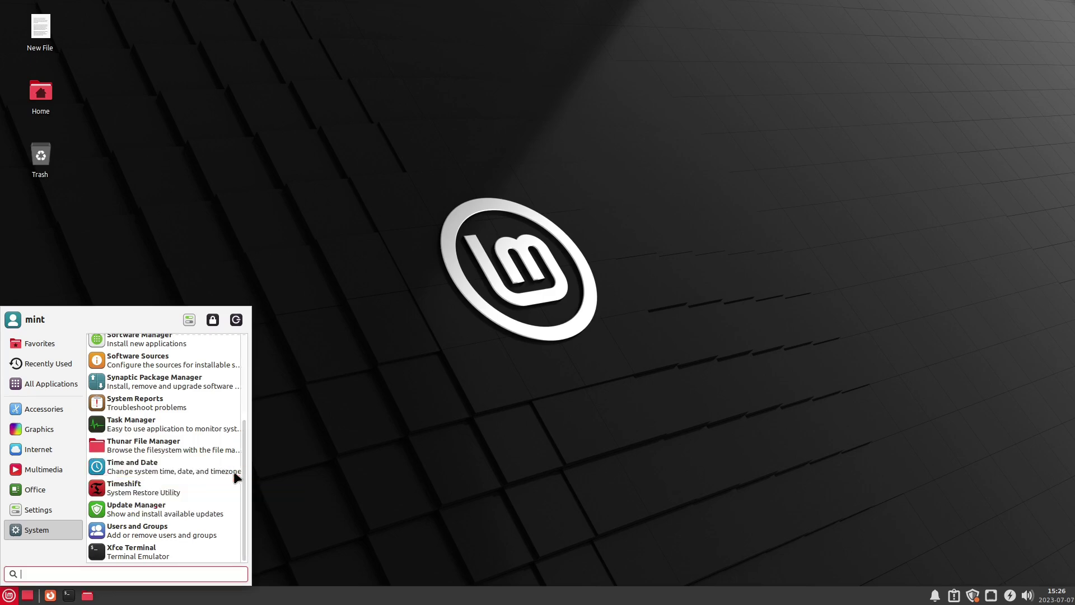
click(391, 456)
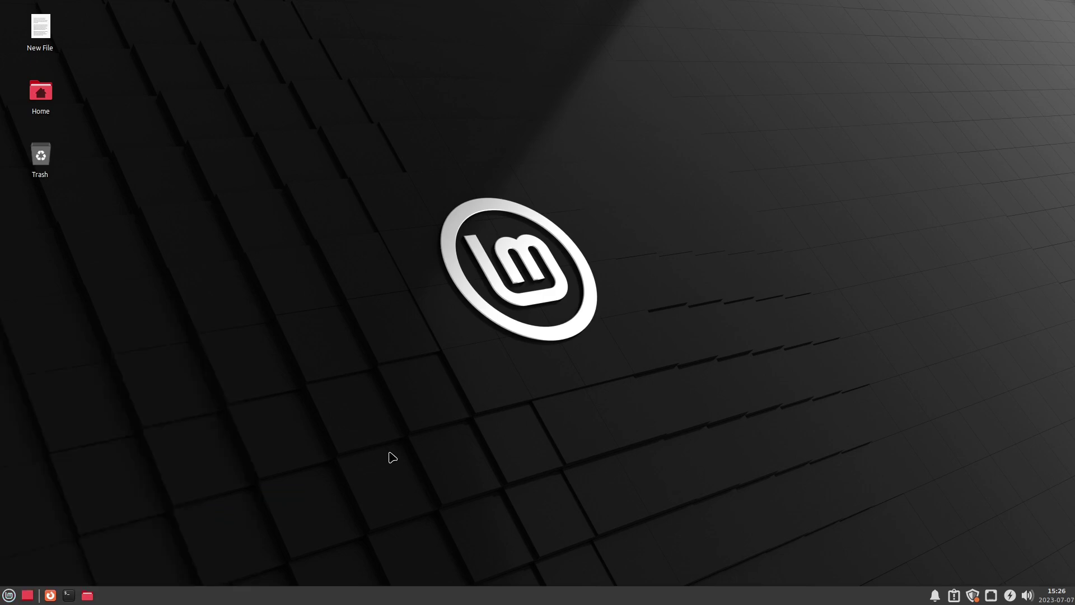